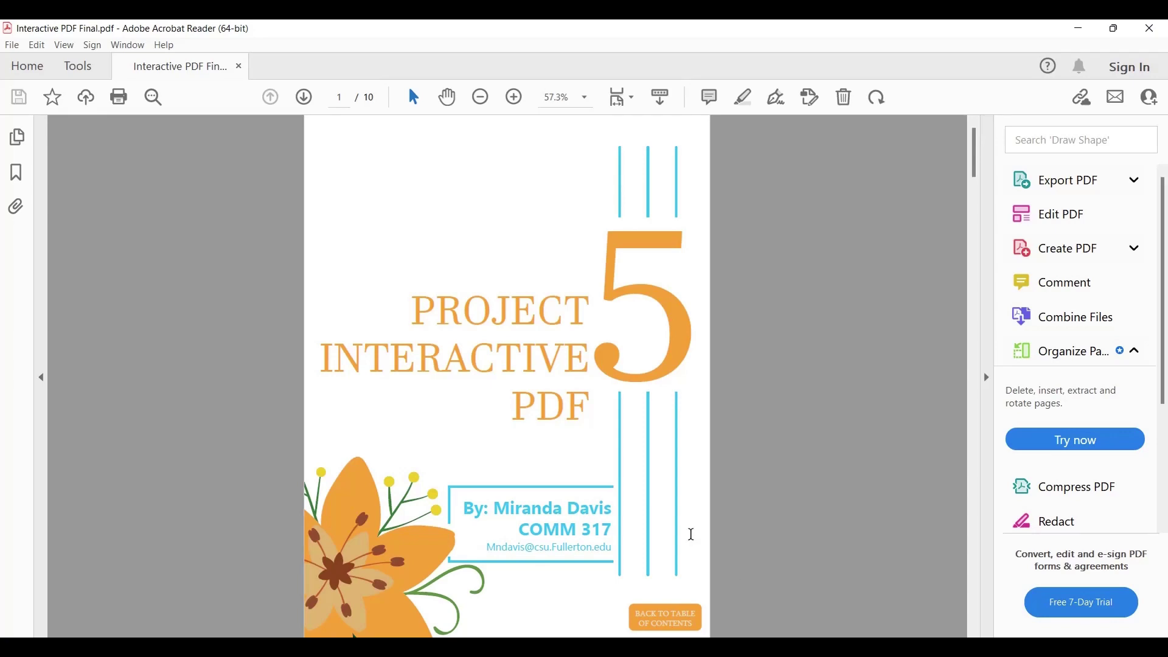
In Acrobat Reader, test the cover's Back to Table of Contents link and the Story Board entry
{"action": "scroll", "coordinate": [691, 534], "scroll_direction": "down", "scroll_amount": 10}
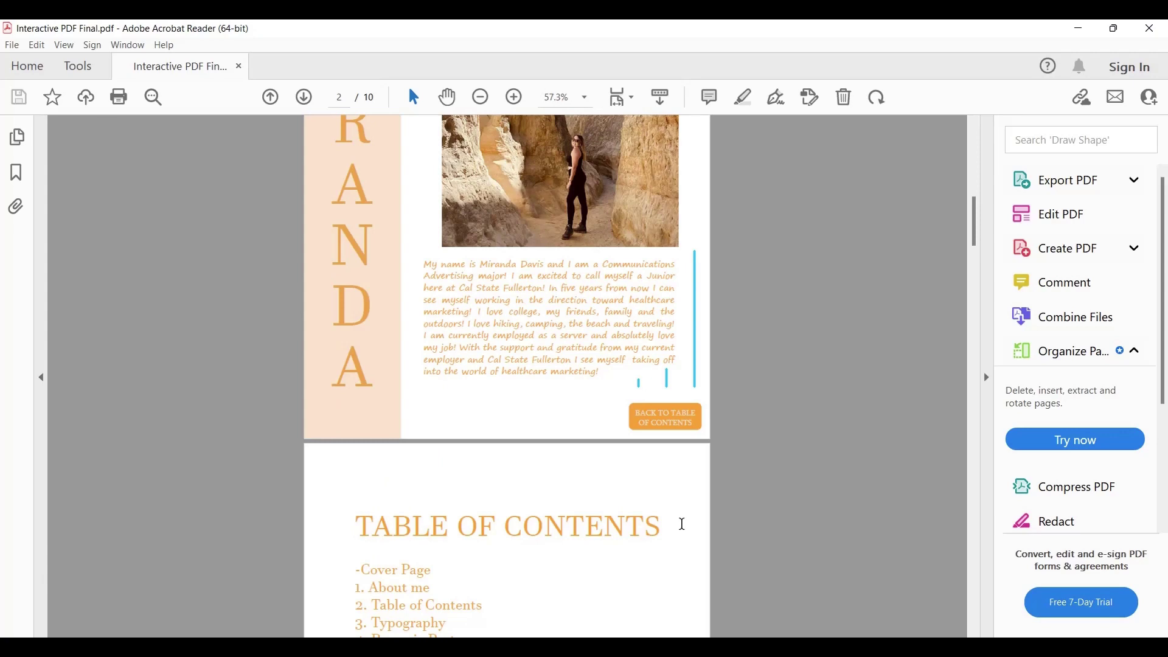
{"action": "scroll", "coordinate": [670, 495], "scroll_direction": "up", "scroll_amount": 10}
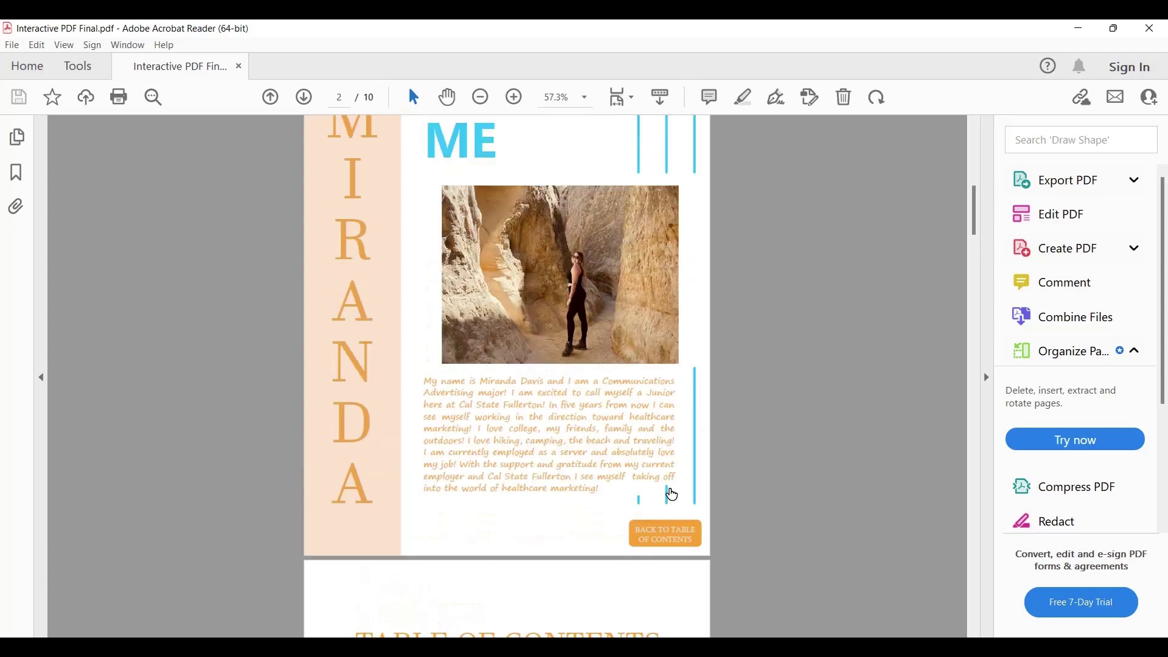
{"action": "scroll", "coordinate": [627, 444], "scroll_direction": "up", "scroll_amount": 2}
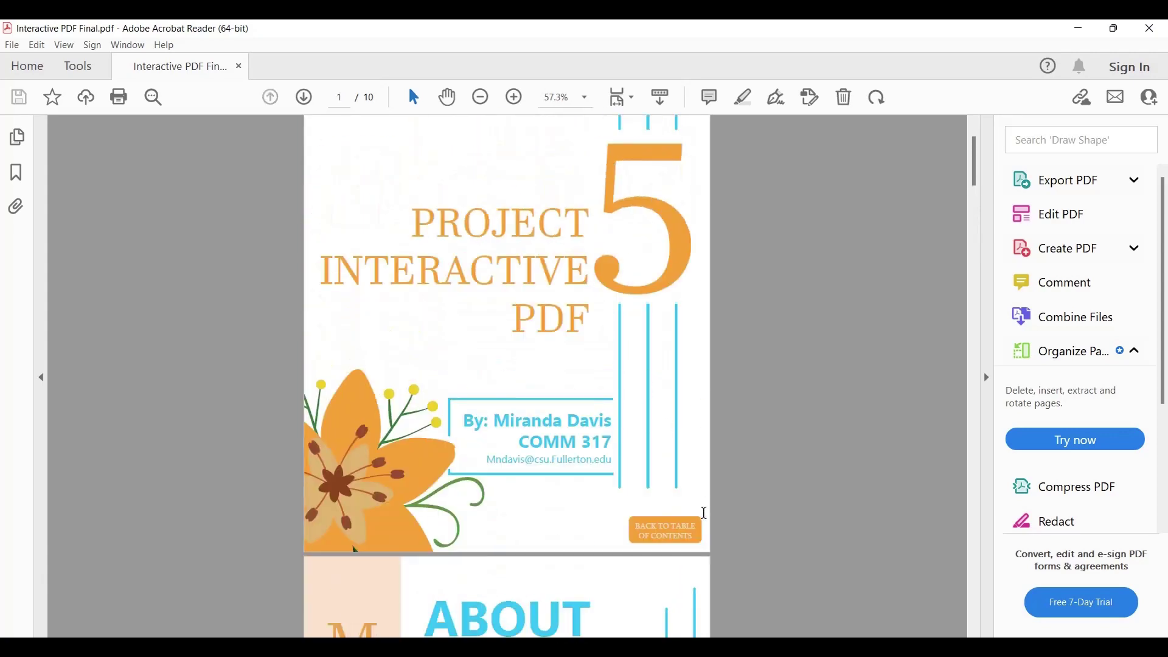
{"action": "left_click", "coordinate": [673, 539]}
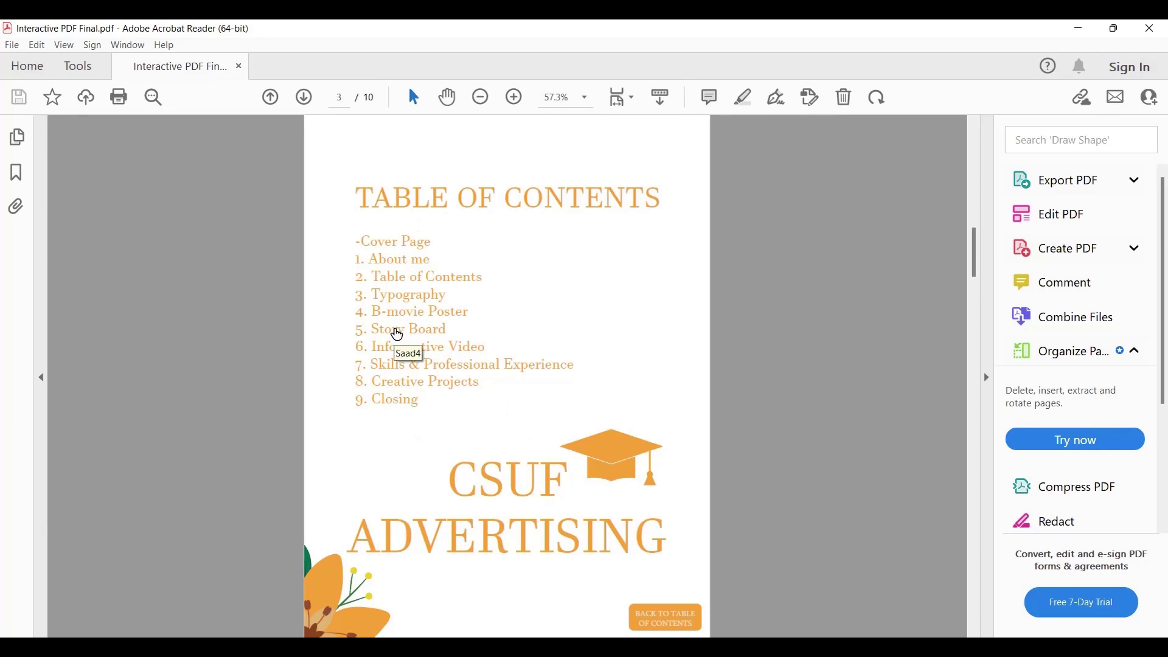
{"action": "left_click", "coordinate": [394, 334]}
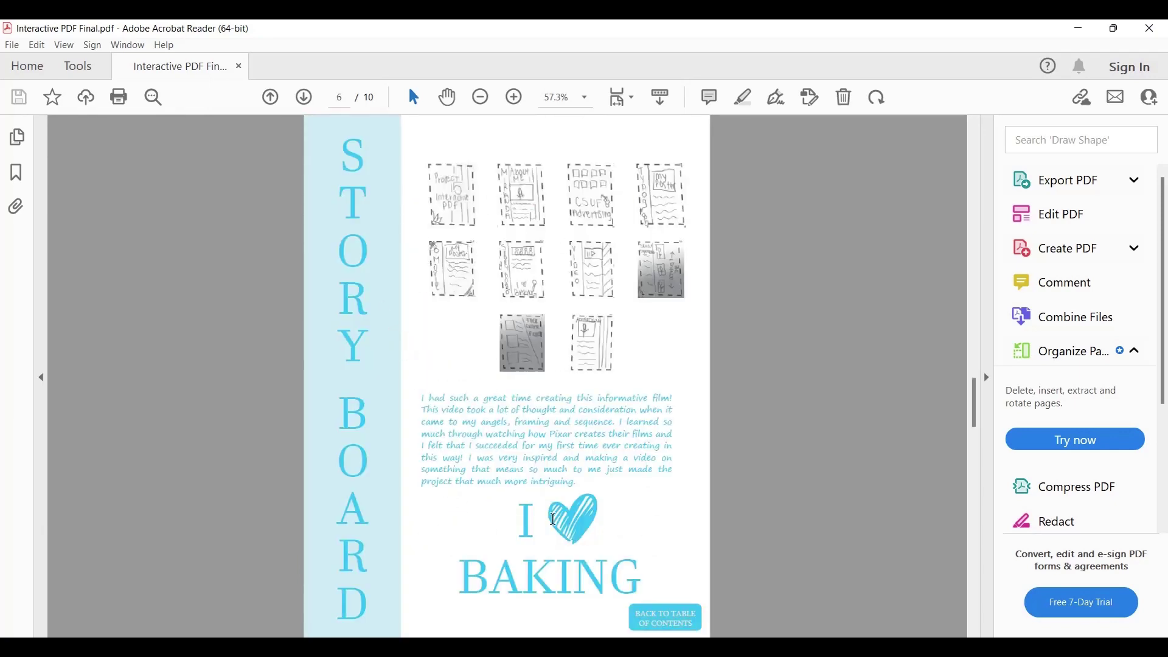
{"action": "left_click", "coordinate": [673, 620]}
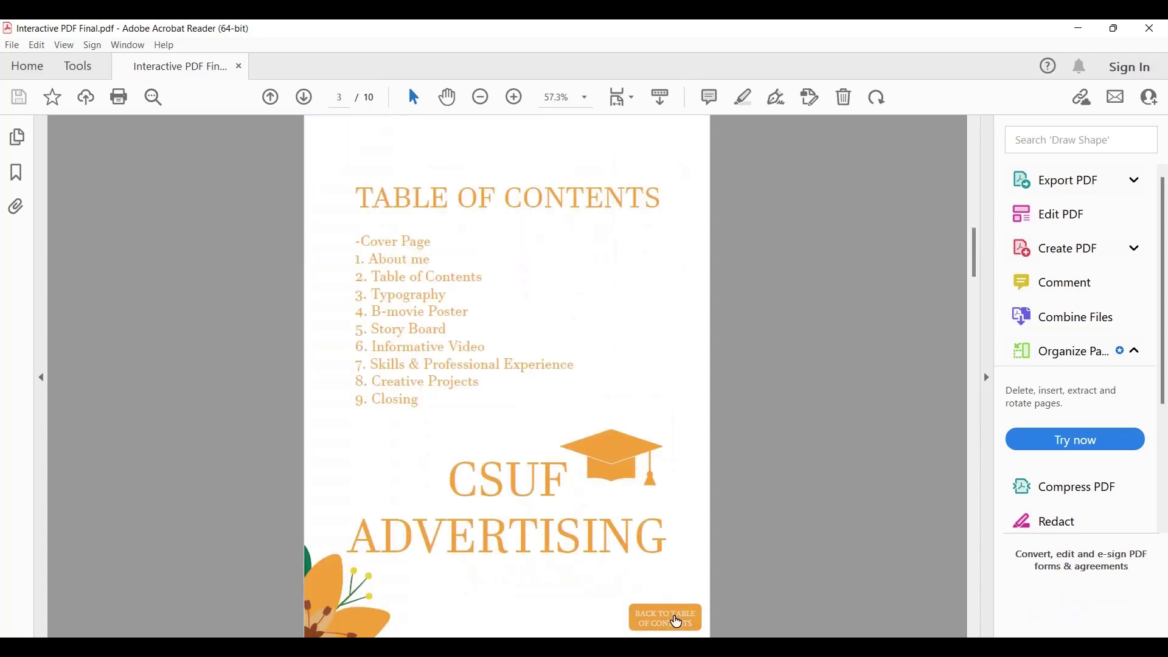
Test the Creative Projects and About me contents links, then return to InDesign
{"action": "left_click", "coordinate": [409, 384]}
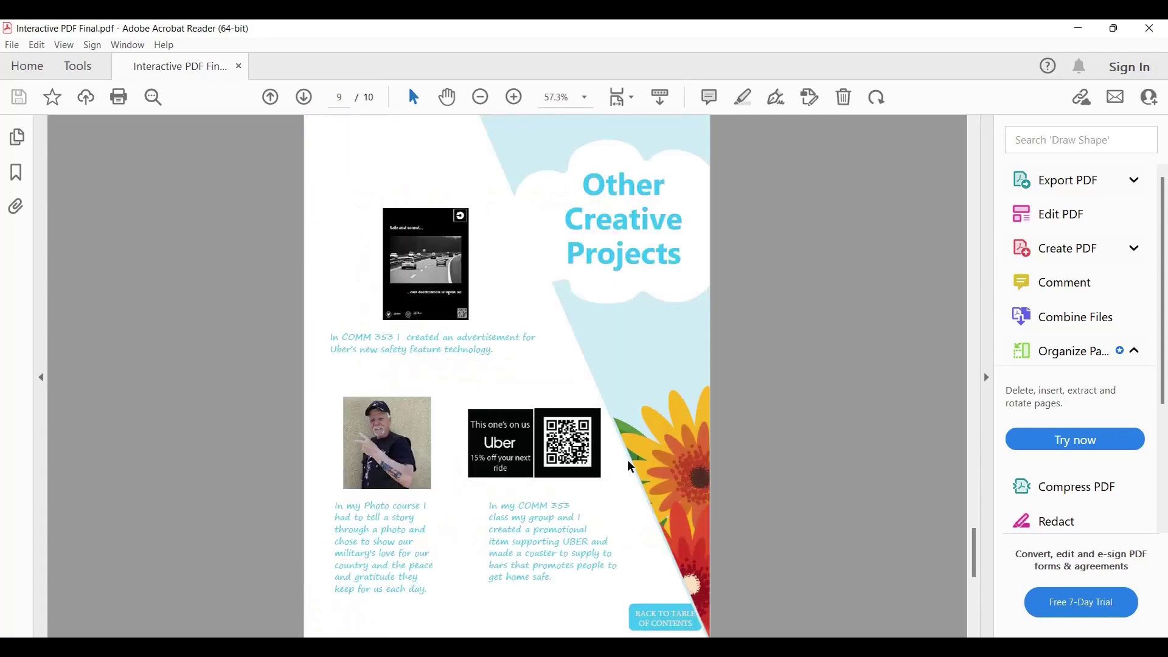
{"action": "left_click", "coordinate": [669, 611]}
{"action": "left_click", "coordinate": [399, 261]}
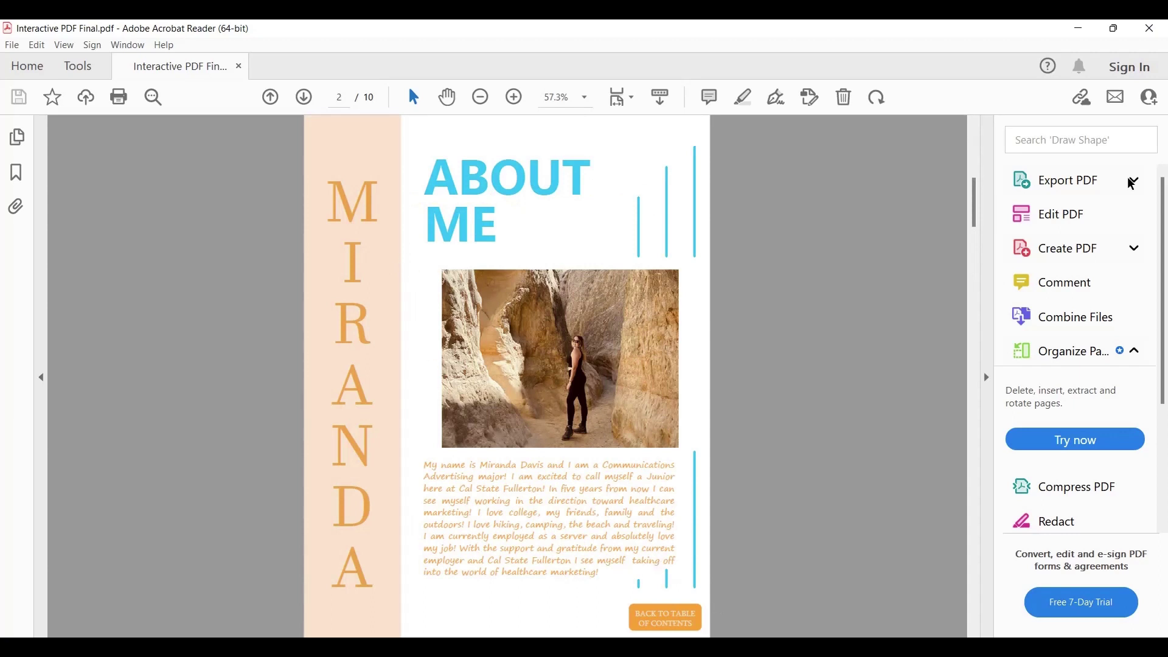
{"action": "key", "text": "alt+Tab"}
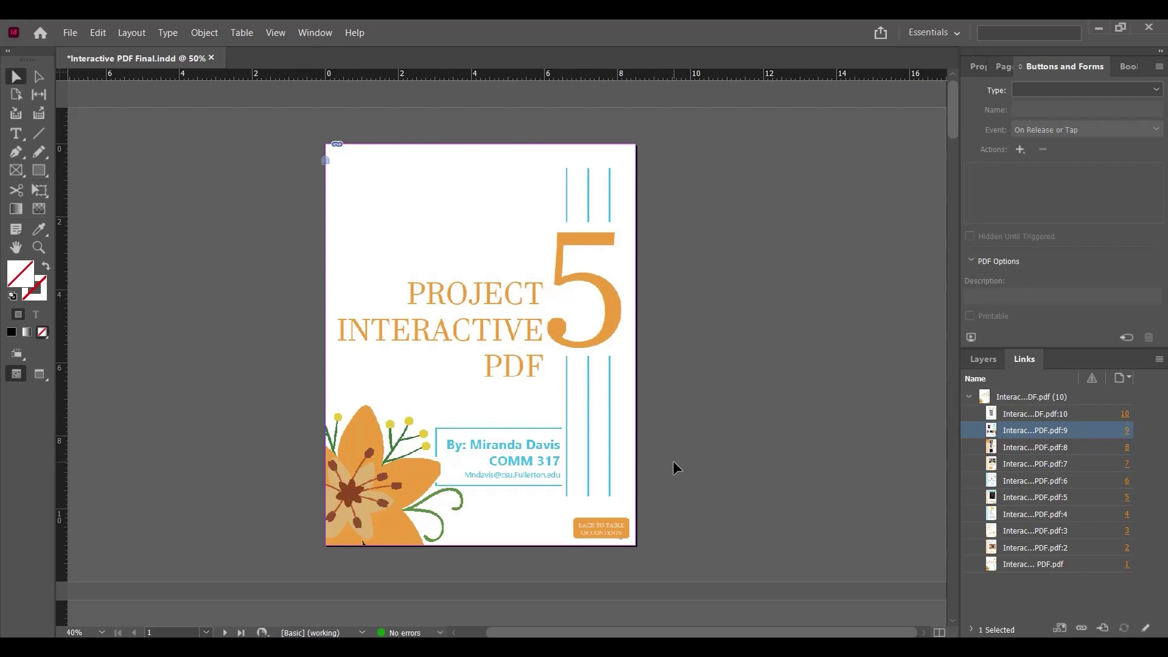
Draw a roughly 1.845 × 0.7328 in frame over the cover's Back to Table of Contents badge, nudged into alignment
{"action": "left_click", "coordinate": [15, 172]}
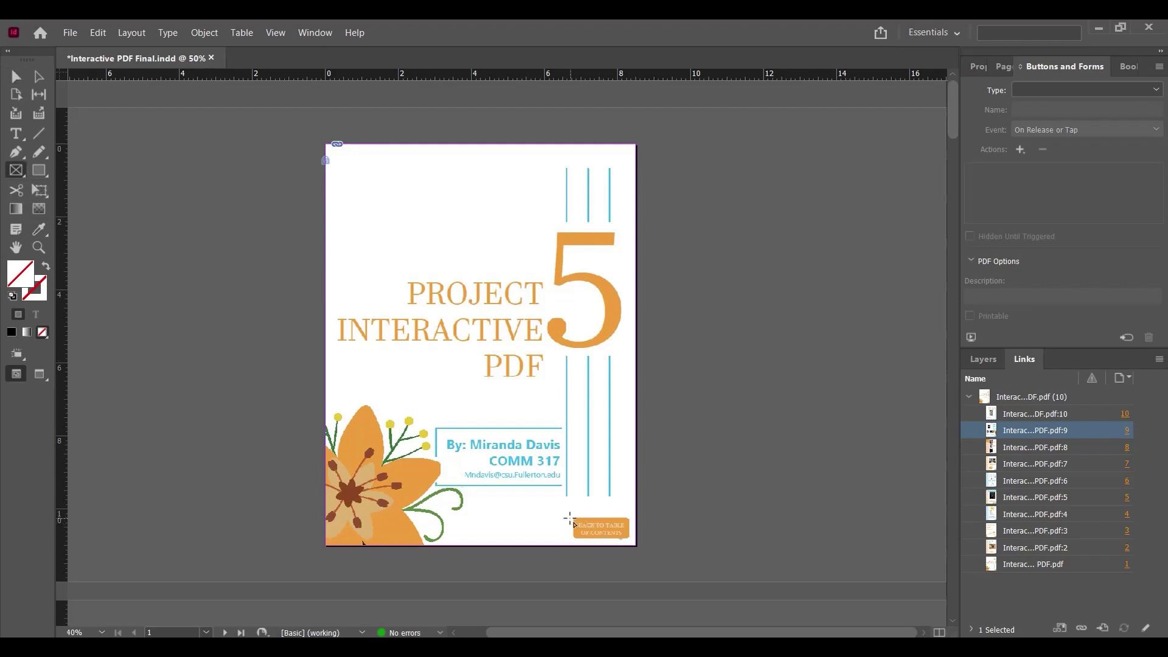
{"action": "left_click_drag", "start_coordinate": [570, 518], "coordinate": [632, 543]}
{"action": "key", "text": "ctrl+equal"}
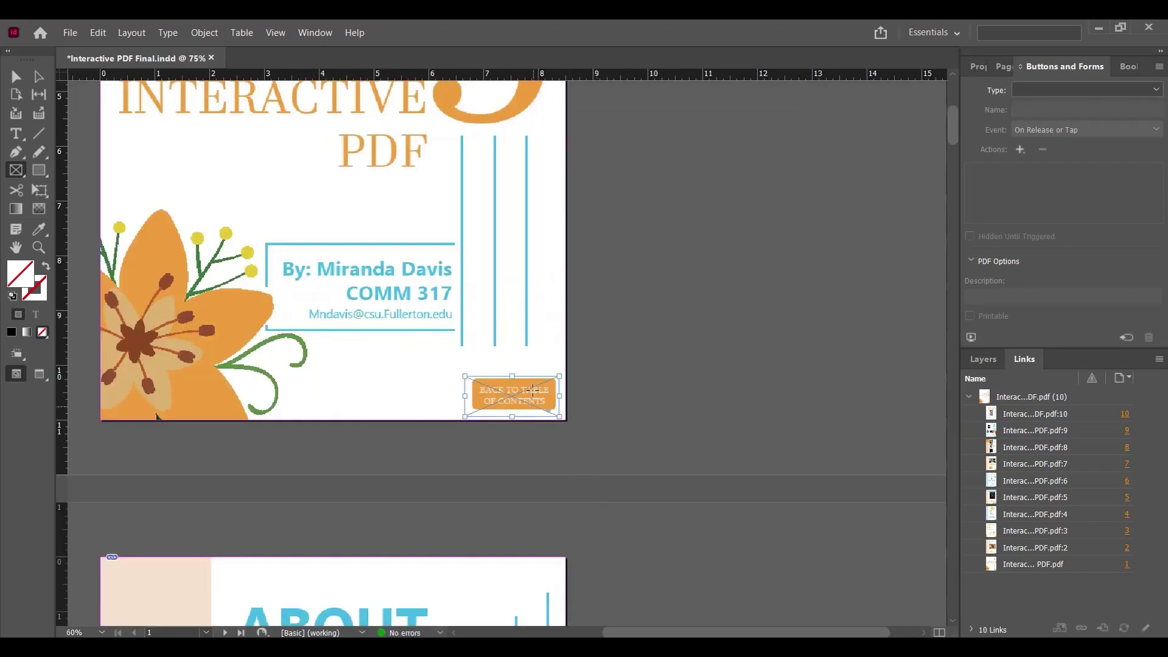
{"action": "key", "text": "v"}
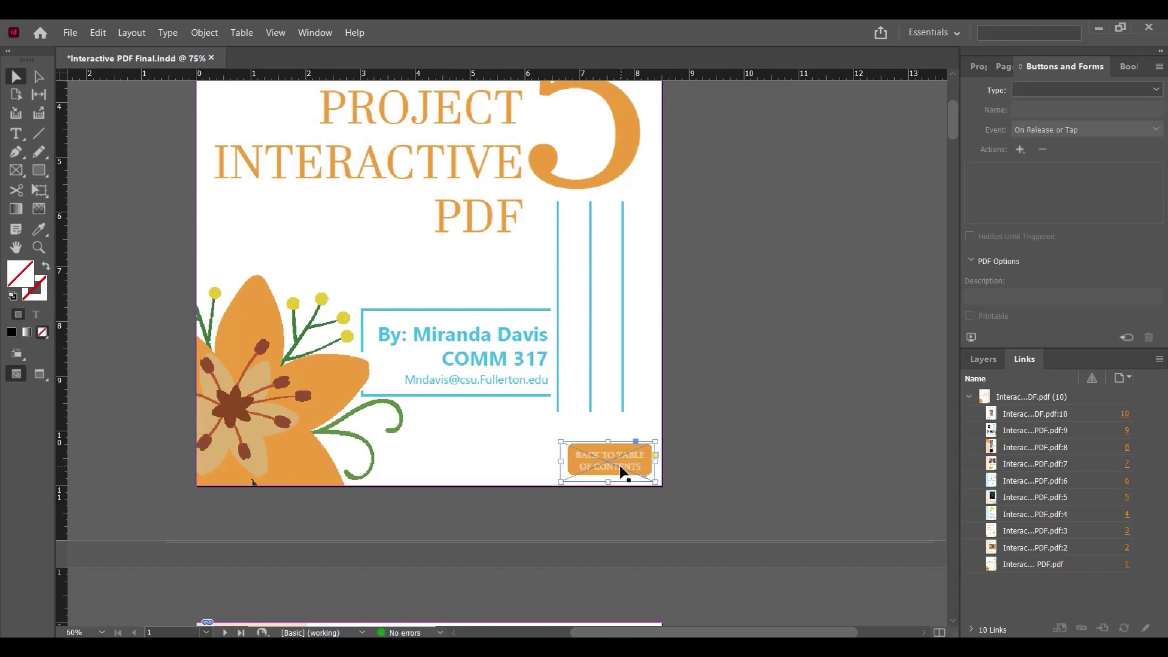
{"action": "key", "text": "Up"}
{"action": "key", "text": "Up"}
Show the Bookmarks panel from Window > Interactive > Bookmarks
{"action": "left_click", "coordinate": [204, 33]}
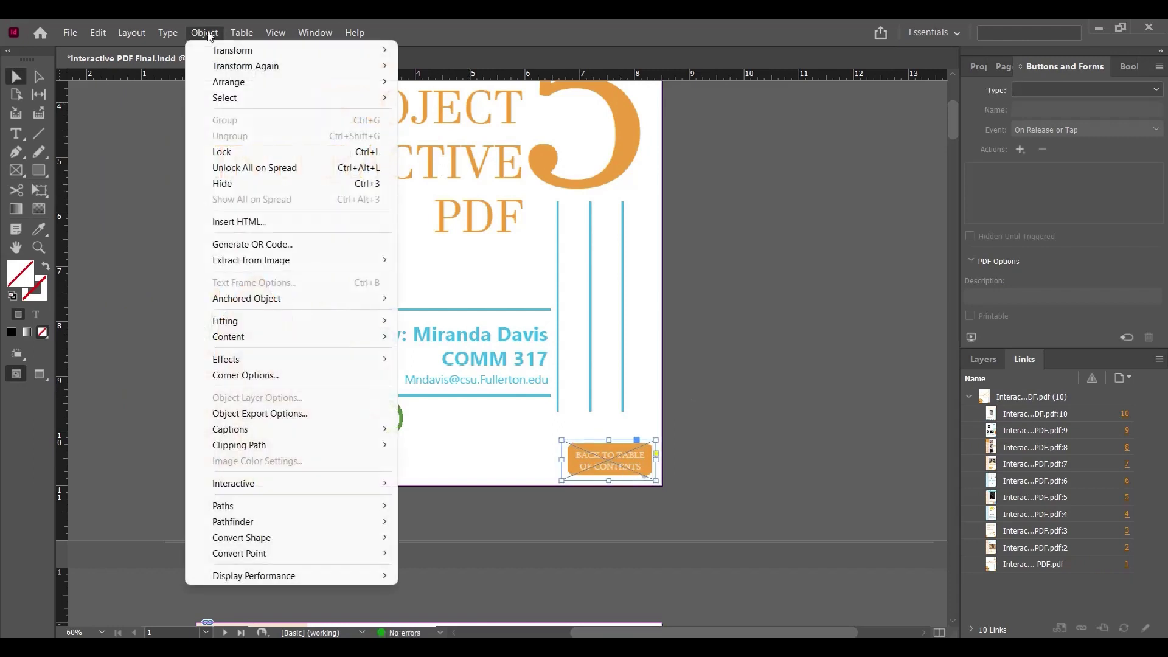
{"action": "left_click", "coordinate": [208, 35]}
{"action": "left_click", "coordinate": [308, 33]}
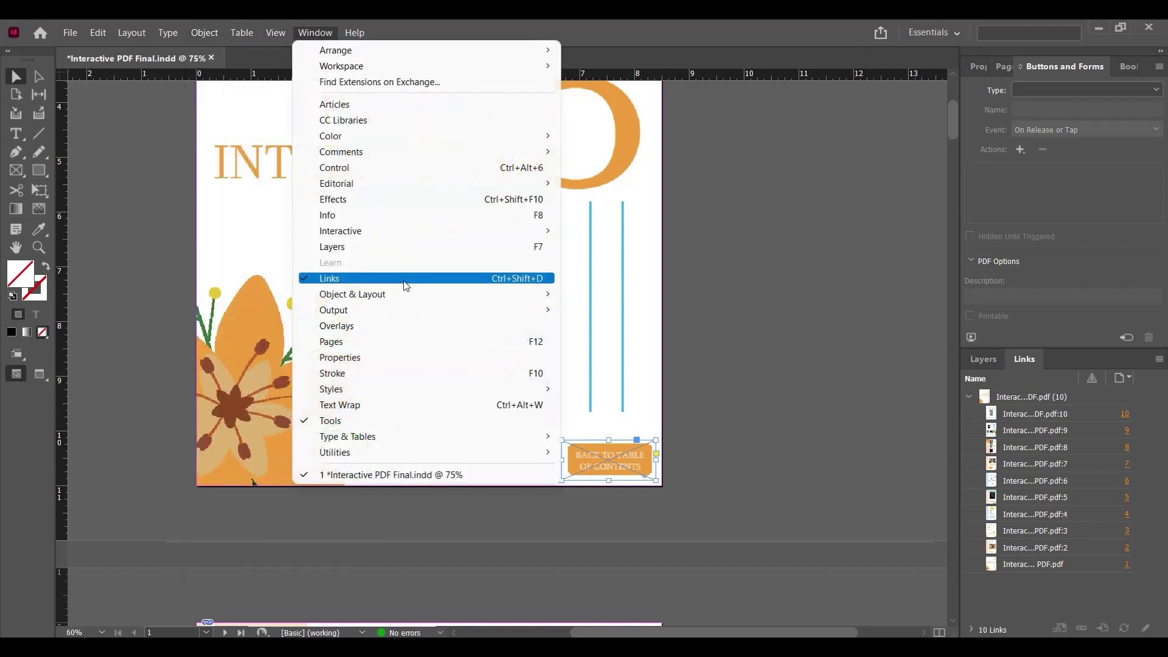
{"action": "mouse_move", "coordinate": [447, 236]}
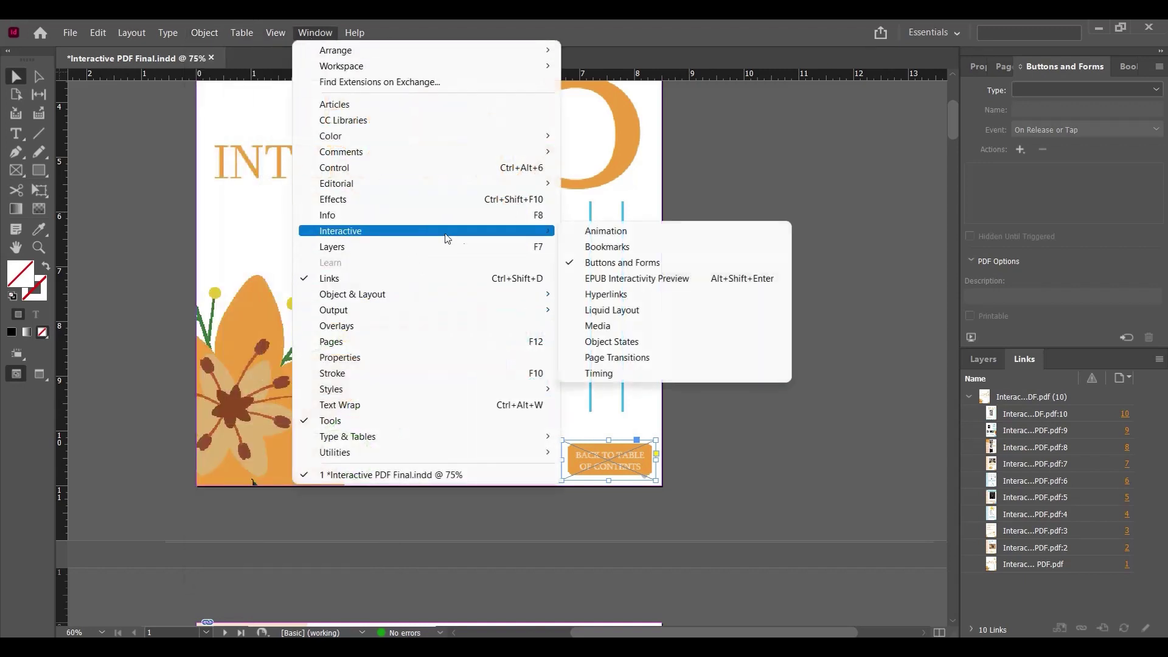
{"action": "left_click", "coordinate": [662, 248]}
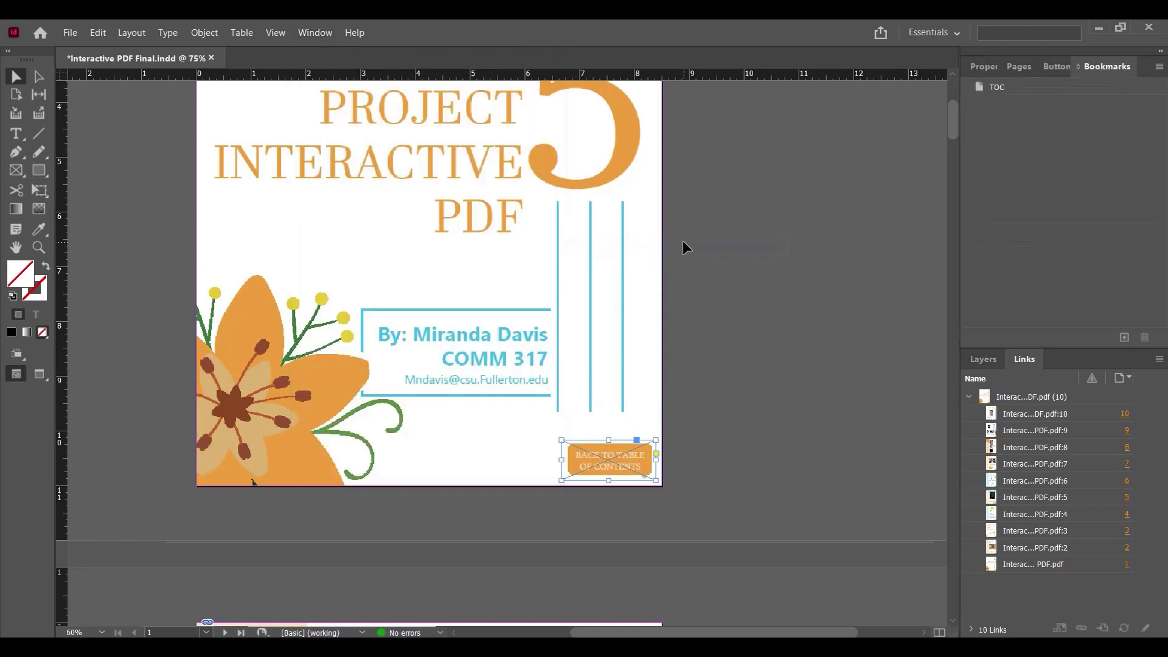
Set Display Performance to High Quality Display and scroll to the Table of Contents page
{"action": "left_click", "coordinate": [725, 242]}
{"action": "scroll", "coordinate": [530, 360], "scroll_direction": "down", "scroll_amount": 12}
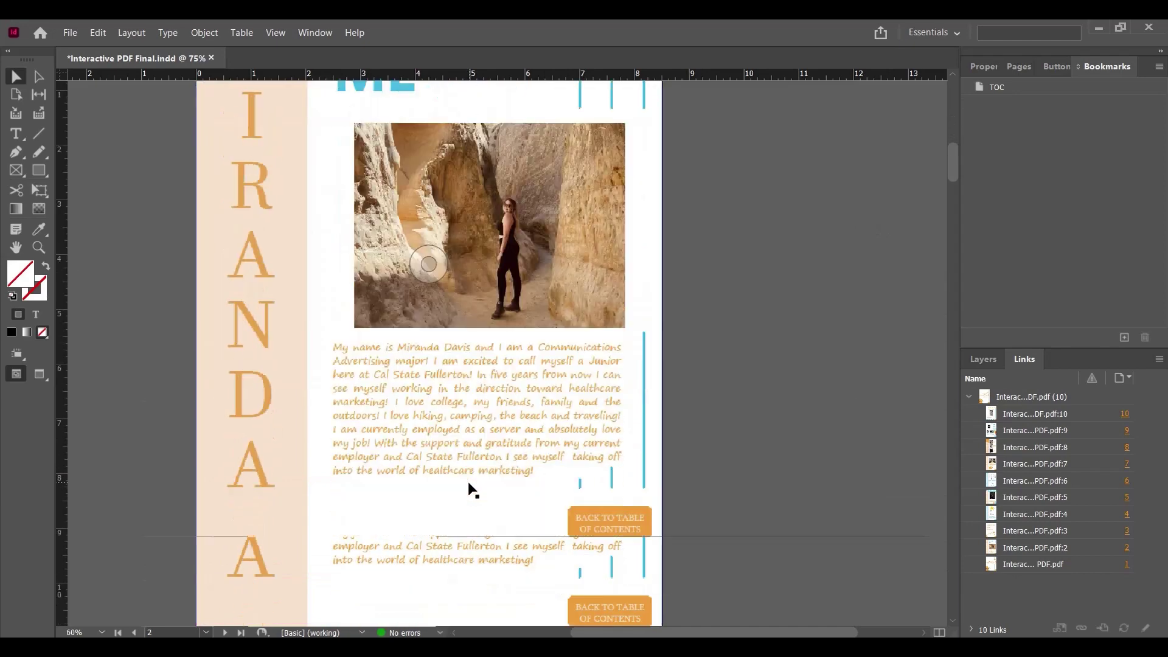
{"action": "key", "text": "ctrl+minus"}
{"action": "key", "text": "ctrl+minus"}
{"action": "right_click", "coordinate": [484, 389]}
{"action": "mouse_move", "coordinate": [593, 535]}
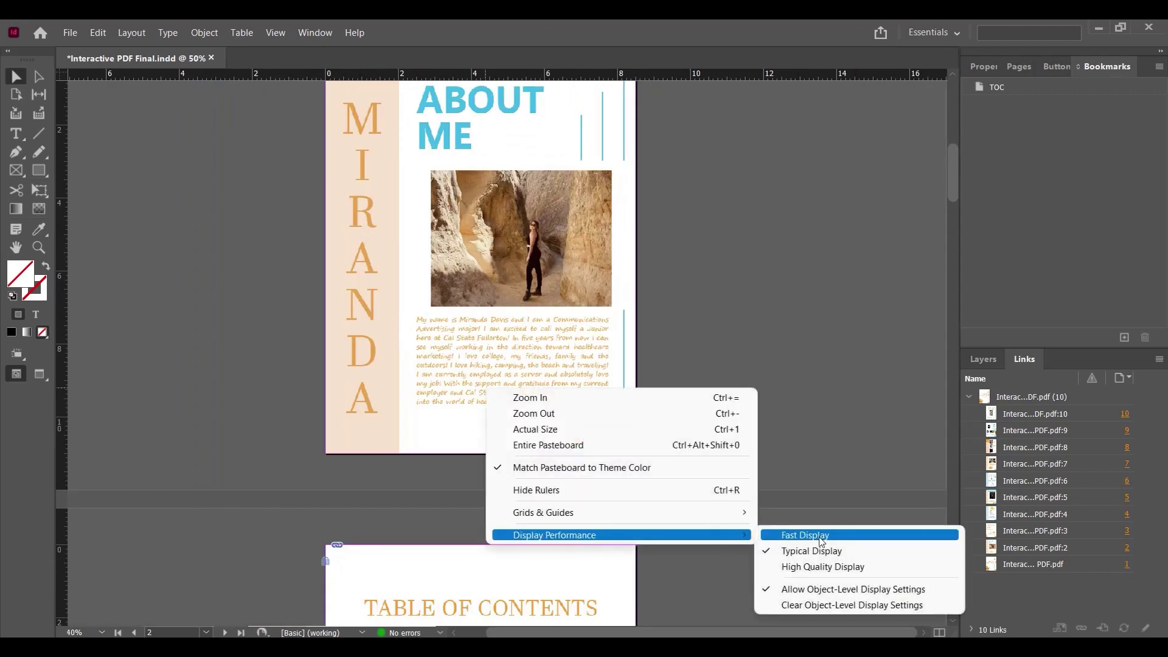
{"action": "left_click", "coordinate": [823, 567]}
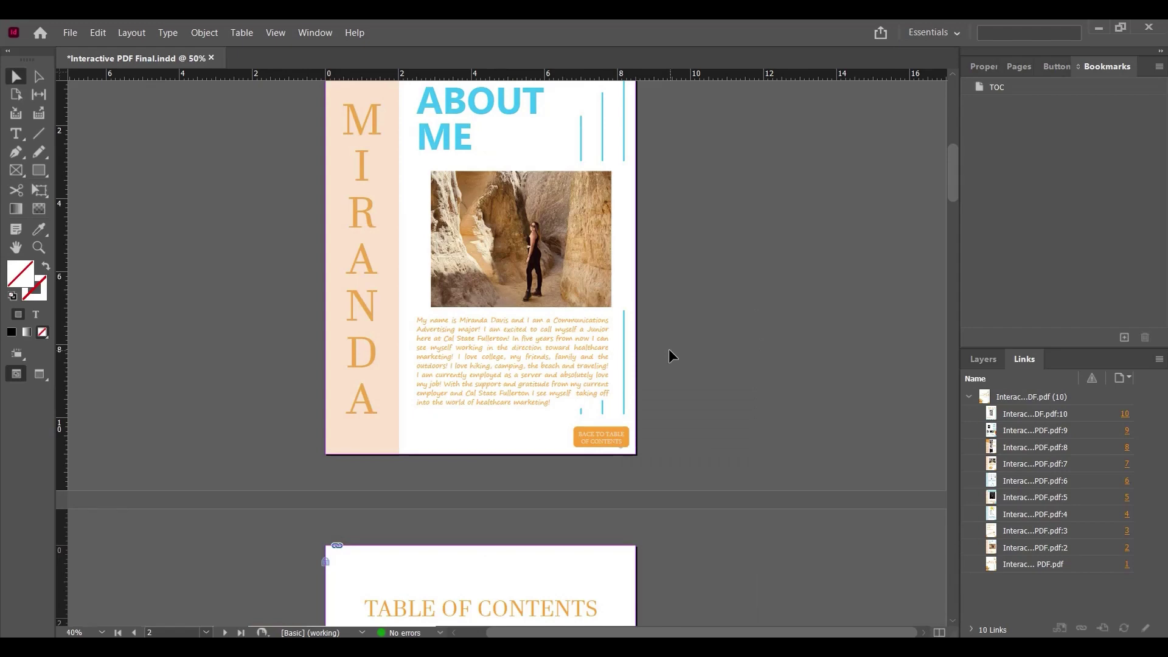
{"action": "scroll", "coordinate": [669, 355], "scroll_direction": "down", "scroll_amount": 15}
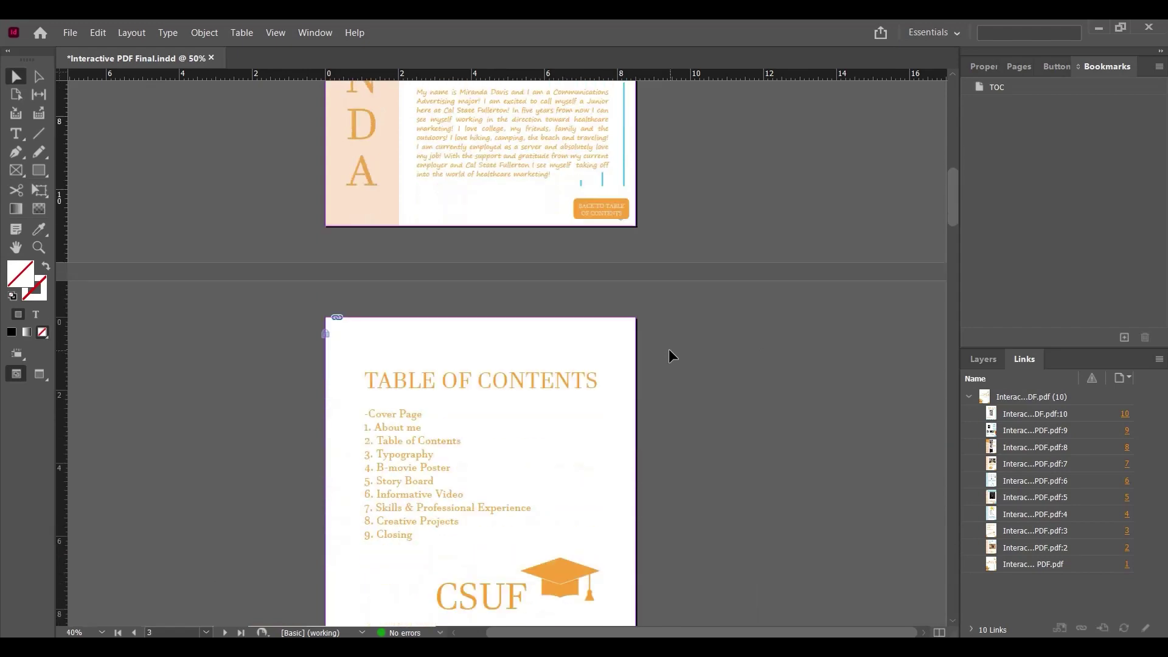
Add a bookmark named Typography for the Typography page graphic
{"action": "left_click", "coordinate": [522, 395]}
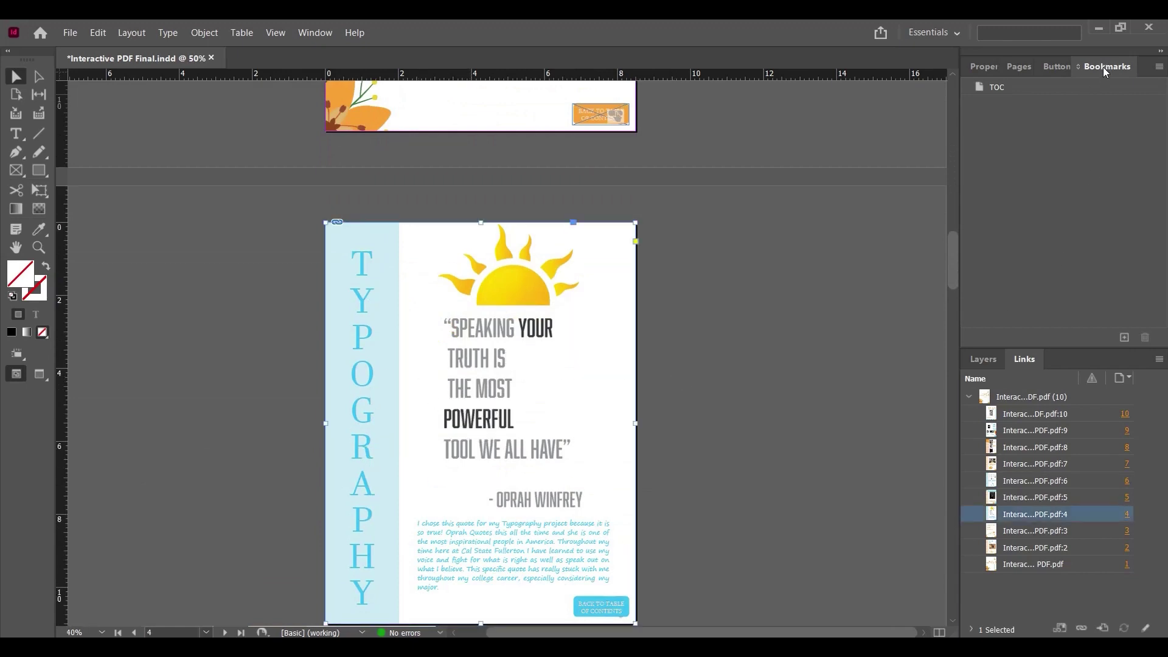
{"action": "left_click", "coordinate": [1124, 337]}
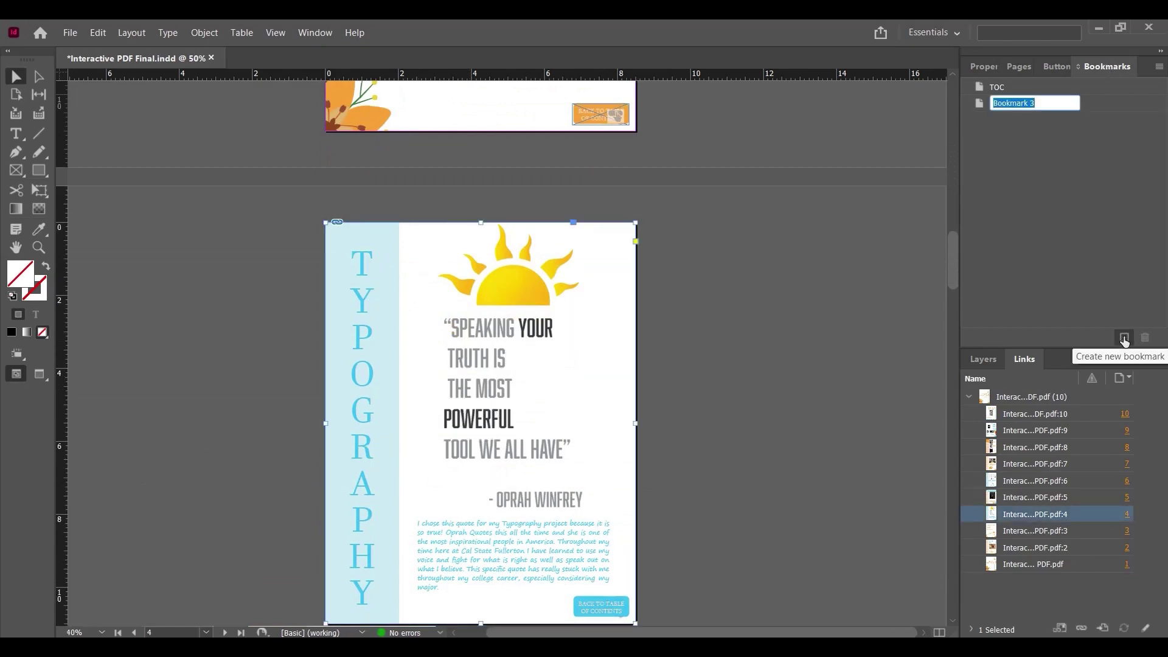
{"action": "type", "text": "Typ"}
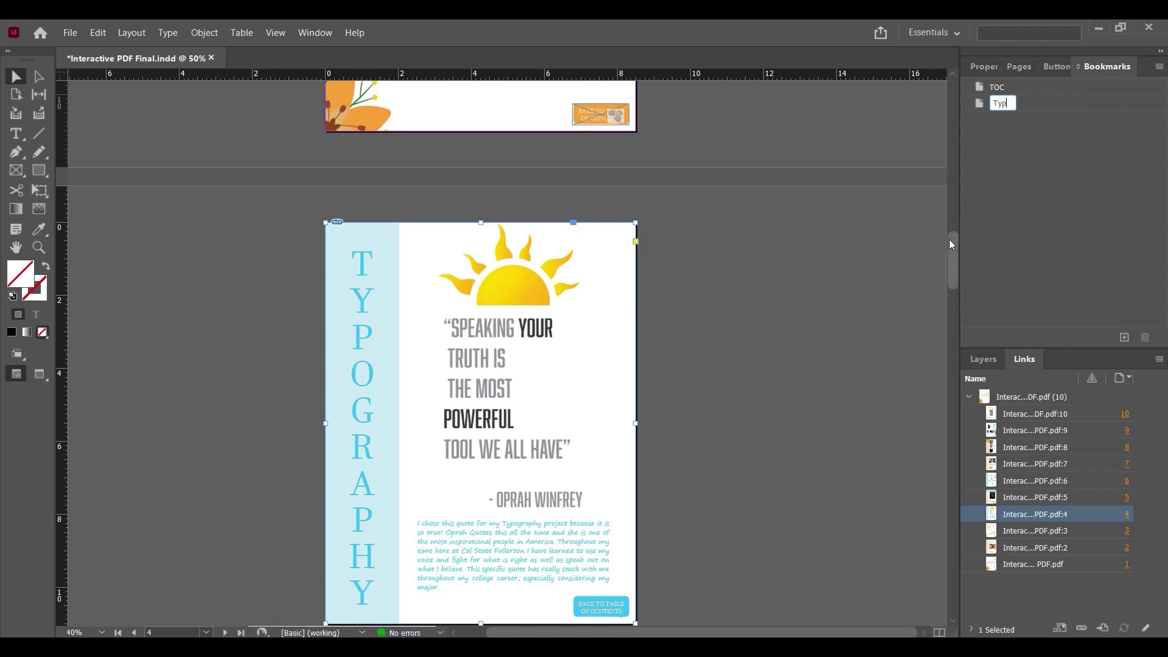
{"action": "type", "text": "ography"}
{"action": "key", "text": "Return"}
Add a bookmark named B Movie for the B Movie page
{"action": "scroll", "coordinate": [681, 243], "scroll_direction": "down", "scroll_amount": 10}
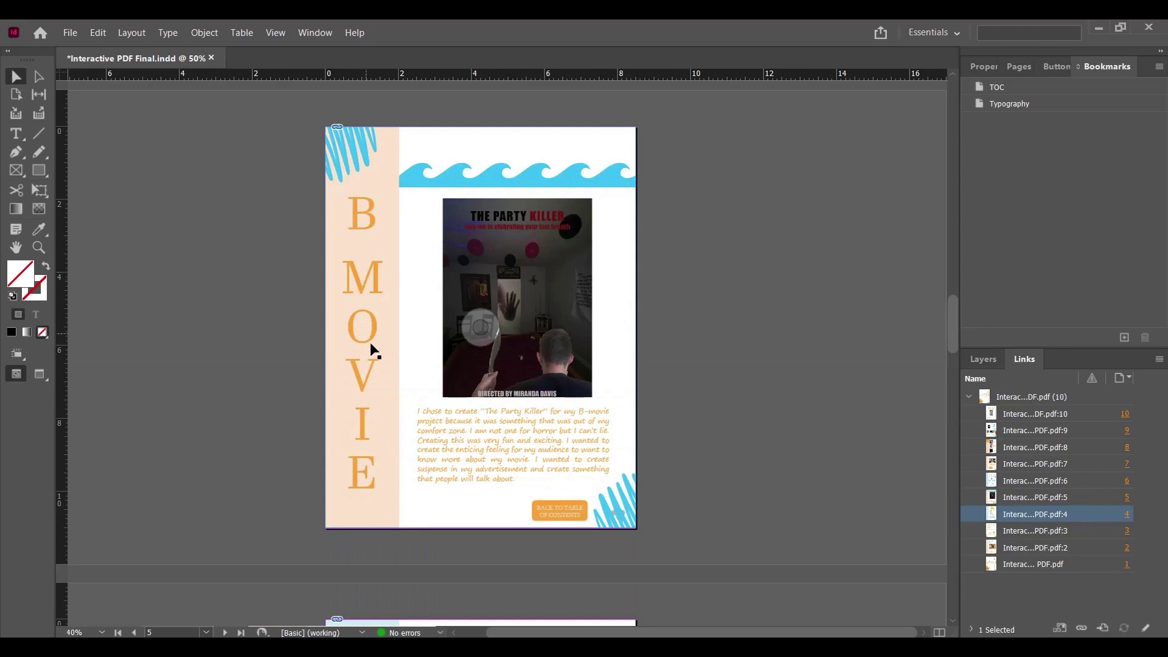
{"action": "scroll", "coordinate": [536, 496], "scroll_direction": "up", "scroll_amount": 3}
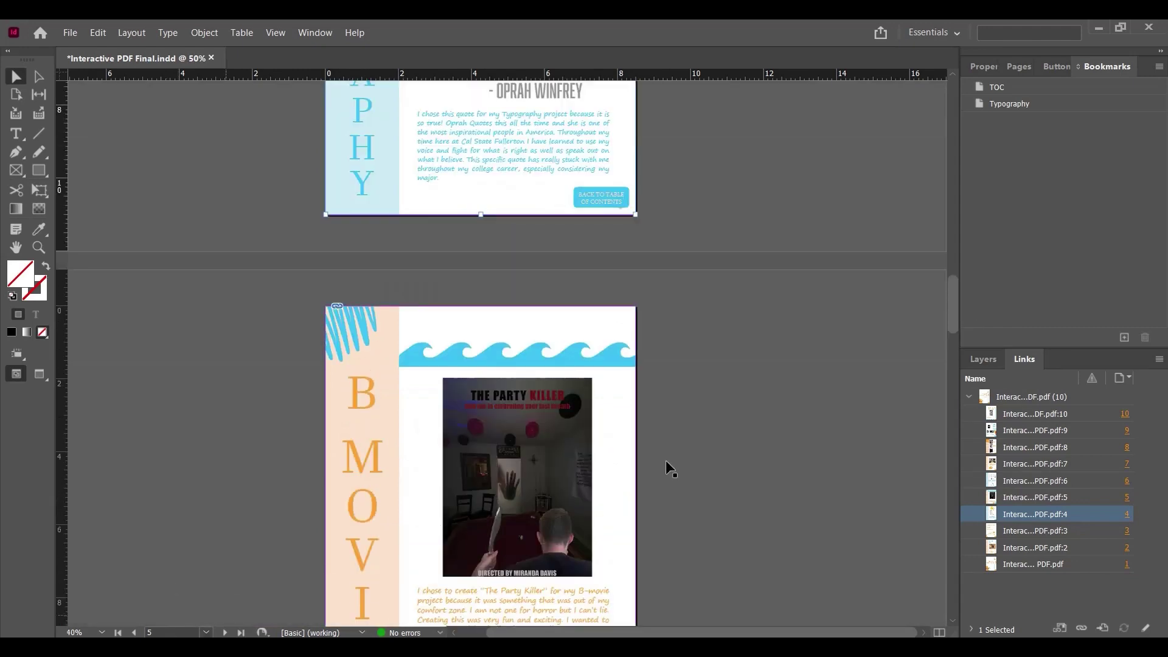
{"action": "left_click", "coordinate": [1124, 339]}
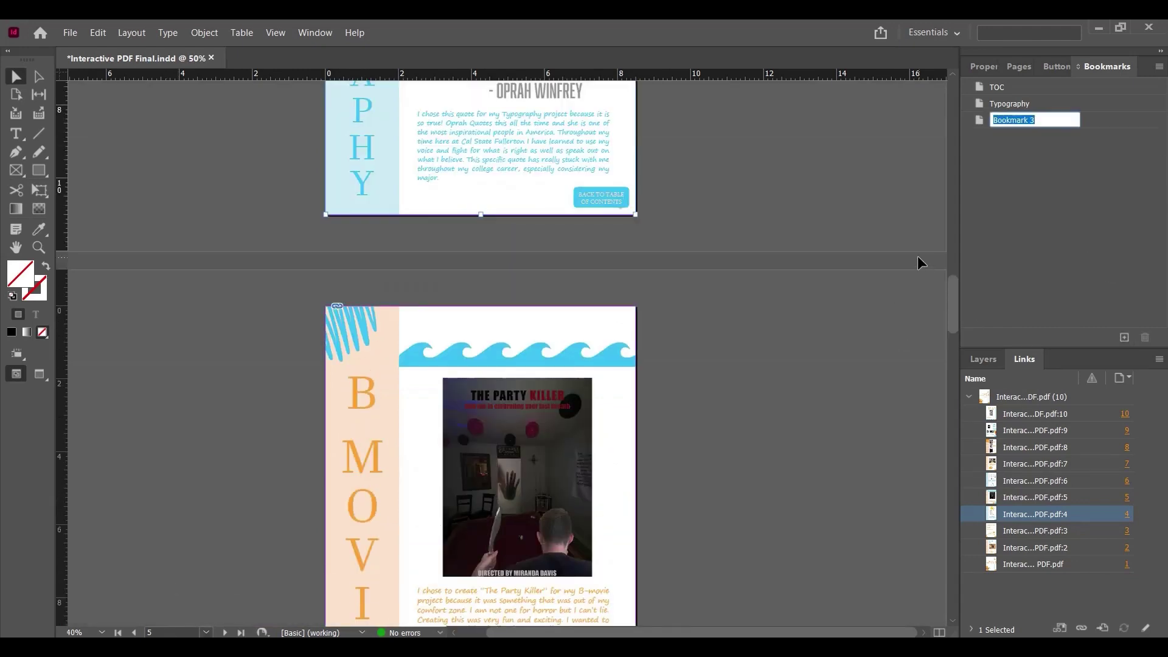
{"action": "type", "text": "B Movie"}
{"action": "key", "text": "Return"}
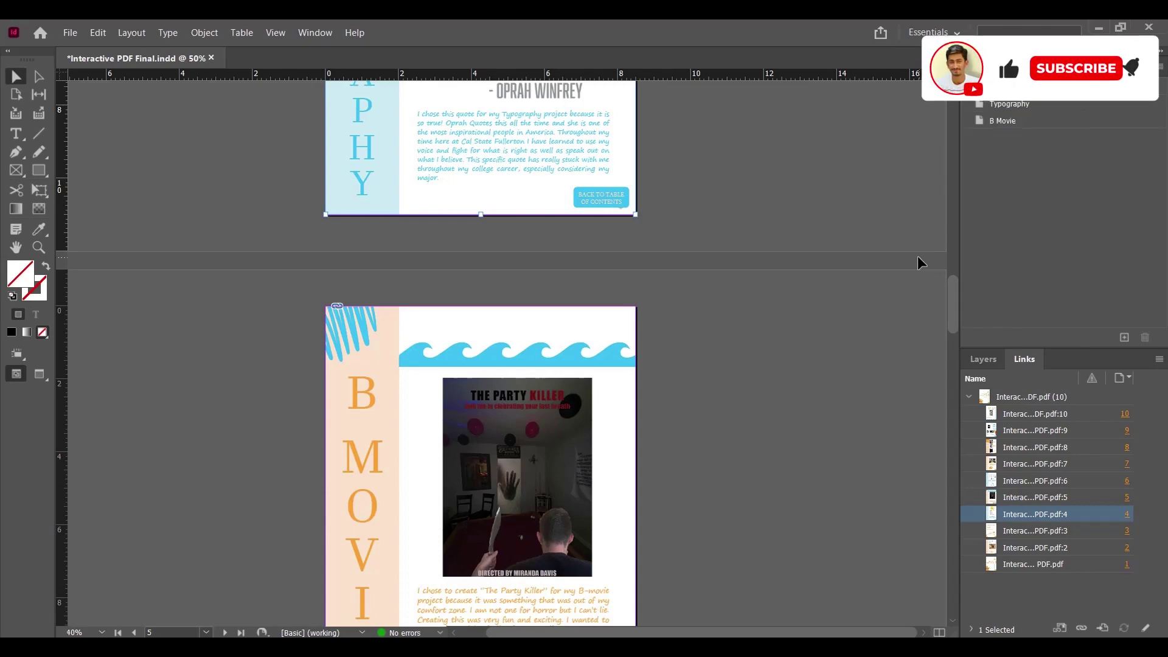
Scroll back up to the cover page and select its back-to-contents graphic
{"action": "scroll", "coordinate": [786, 261], "scroll_direction": "up", "scroll_amount": 5}
{"action": "scroll", "coordinate": [786, 262], "scroll_direction": "down", "scroll_amount": 5}
{"action": "scroll", "coordinate": [786, 262], "scroll_direction": "up", "scroll_amount": 12}
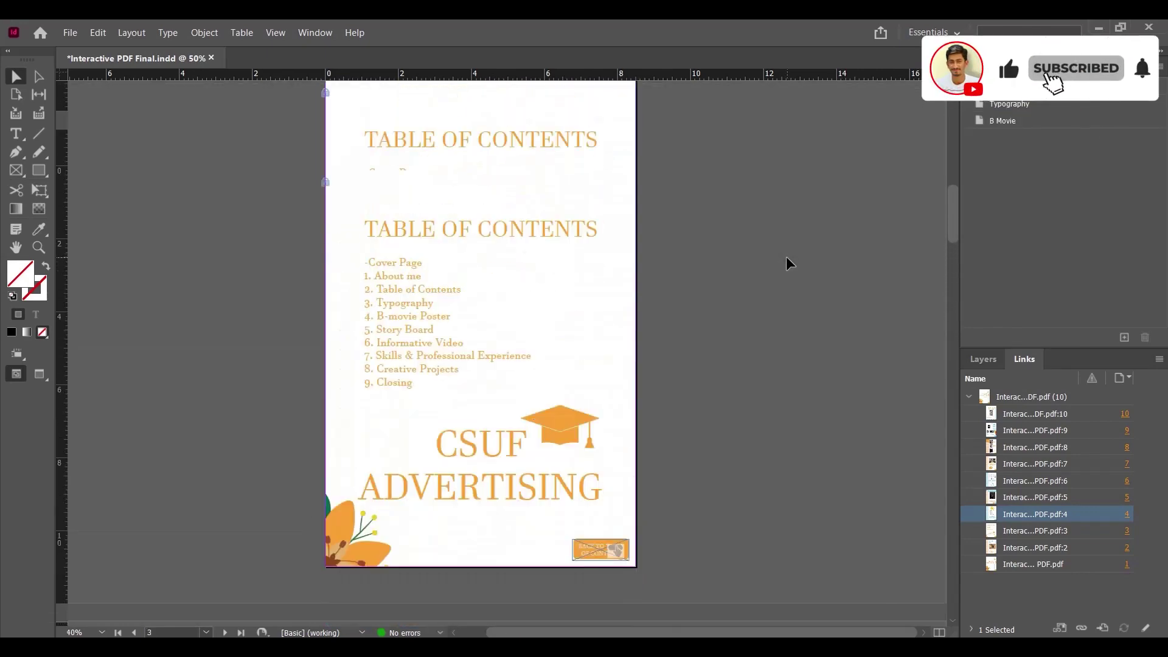
{"action": "scroll", "coordinate": [786, 261], "scroll_direction": "up", "scroll_amount": 3}
{"action": "scroll", "coordinate": [513, 362], "scroll_direction": "down", "scroll_amount": 3}
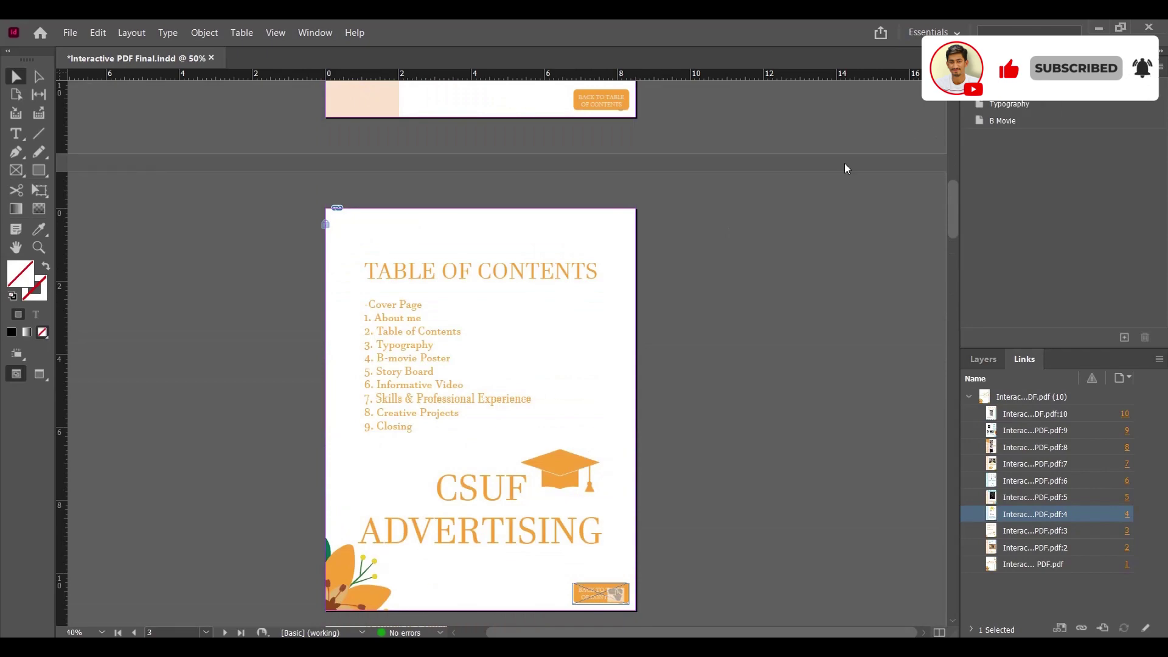
{"action": "scroll", "coordinate": [673, 283], "scroll_direction": "up", "scroll_amount": 8}
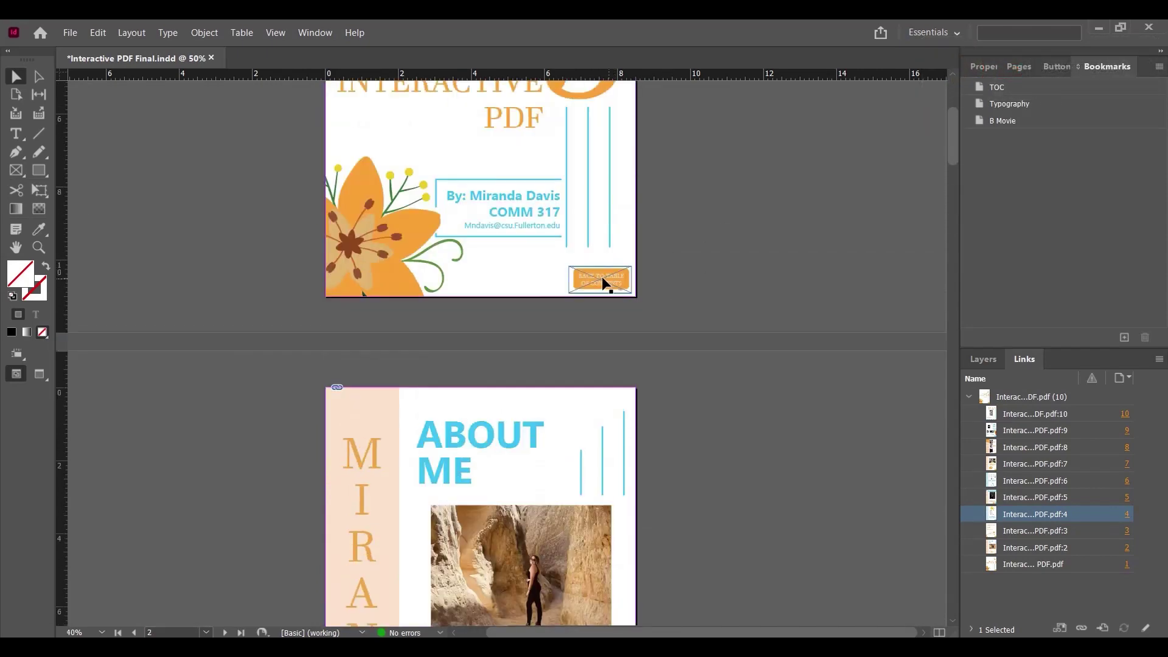
{"action": "left_click", "coordinate": [607, 283]}
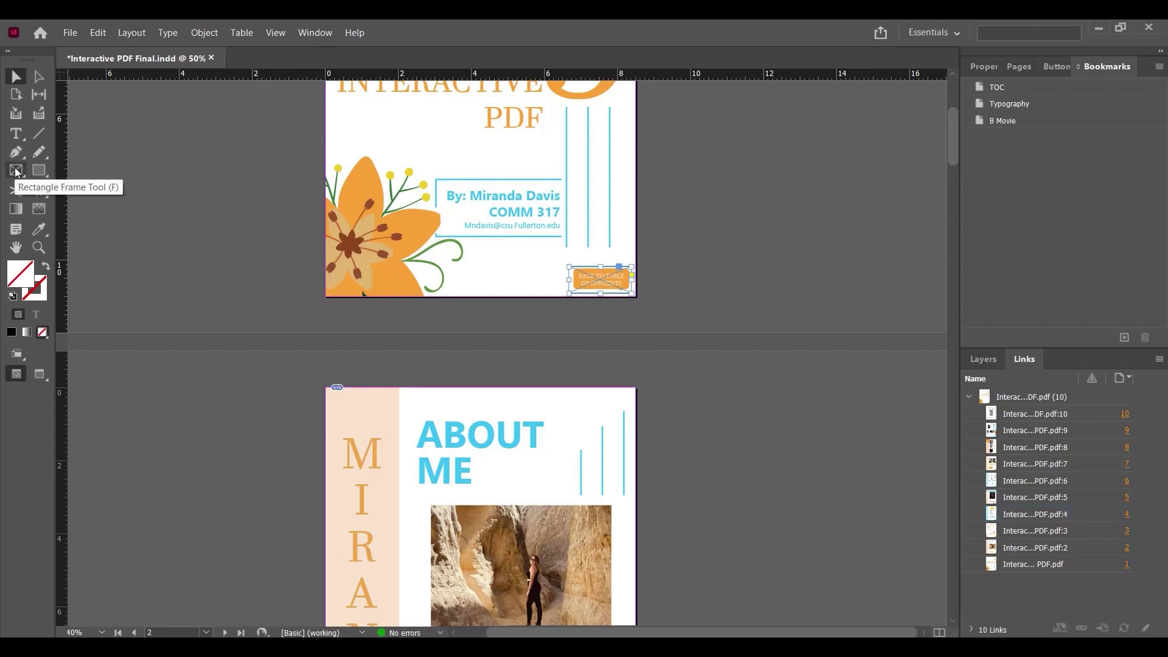
Make the cover graphic Button 32 with an On Click Go To Destination action to TOC
{"action": "left_click", "coordinate": [1043, 69]}
{"action": "left_click", "coordinate": [1149, 91]}
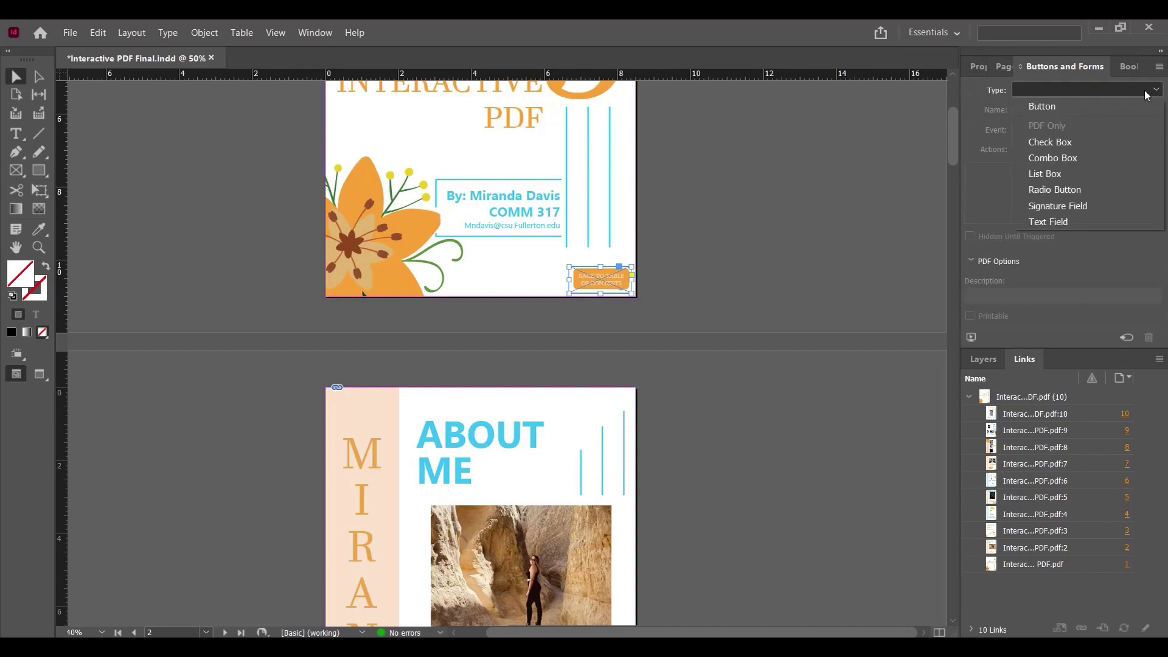
{"action": "left_click", "coordinate": [1074, 110]}
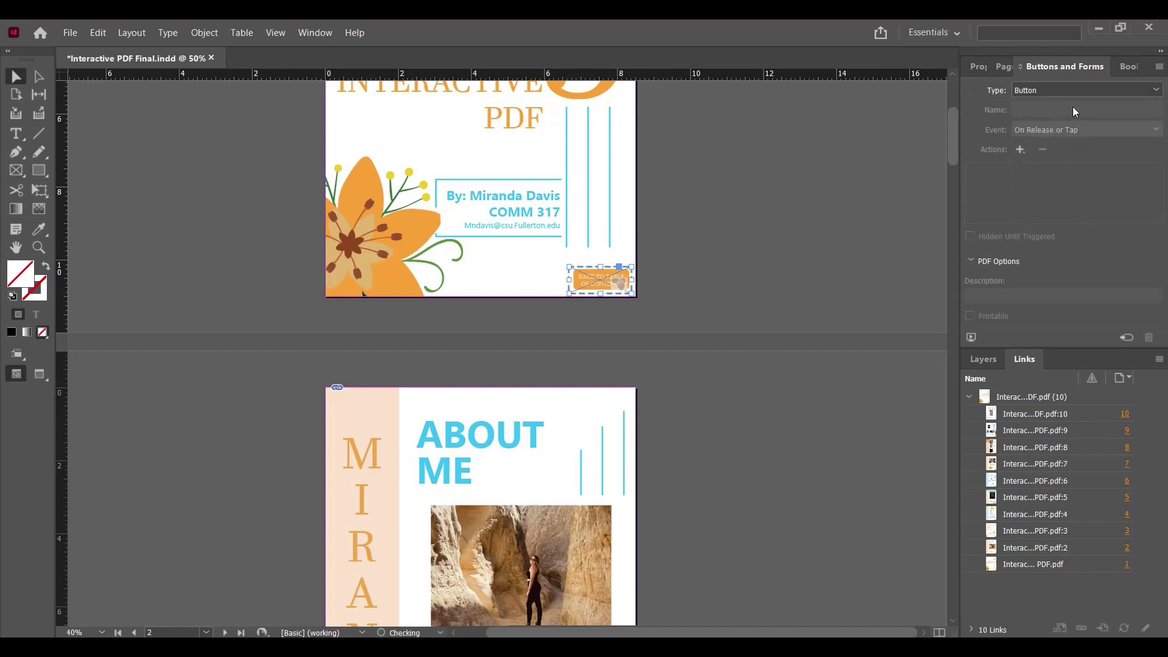
{"action": "left_click", "coordinate": [1141, 131]}
{"action": "left_click", "coordinate": [1058, 166]}
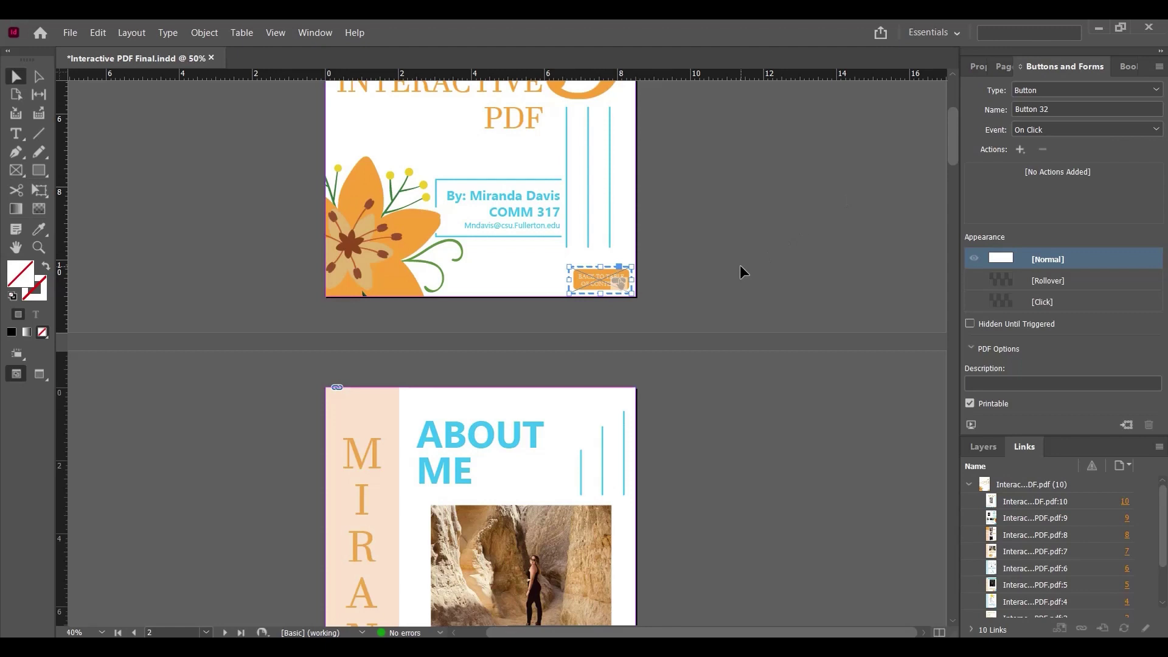
{"action": "left_click", "coordinate": [1020, 149]}
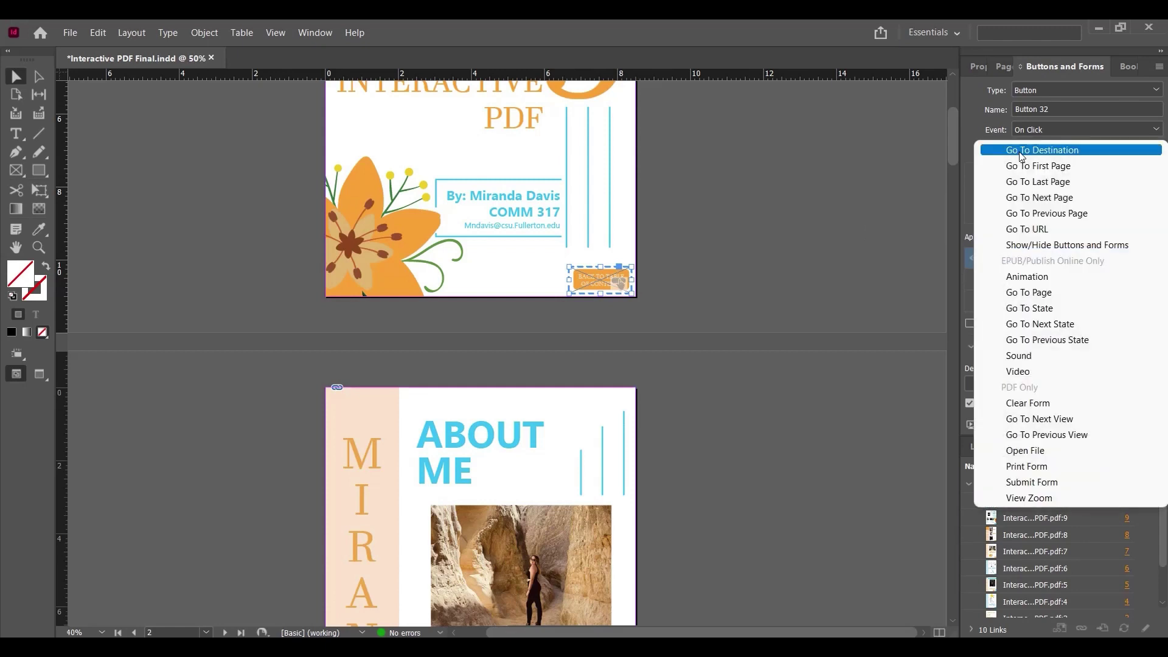
{"action": "left_click", "coordinate": [1034, 152]}
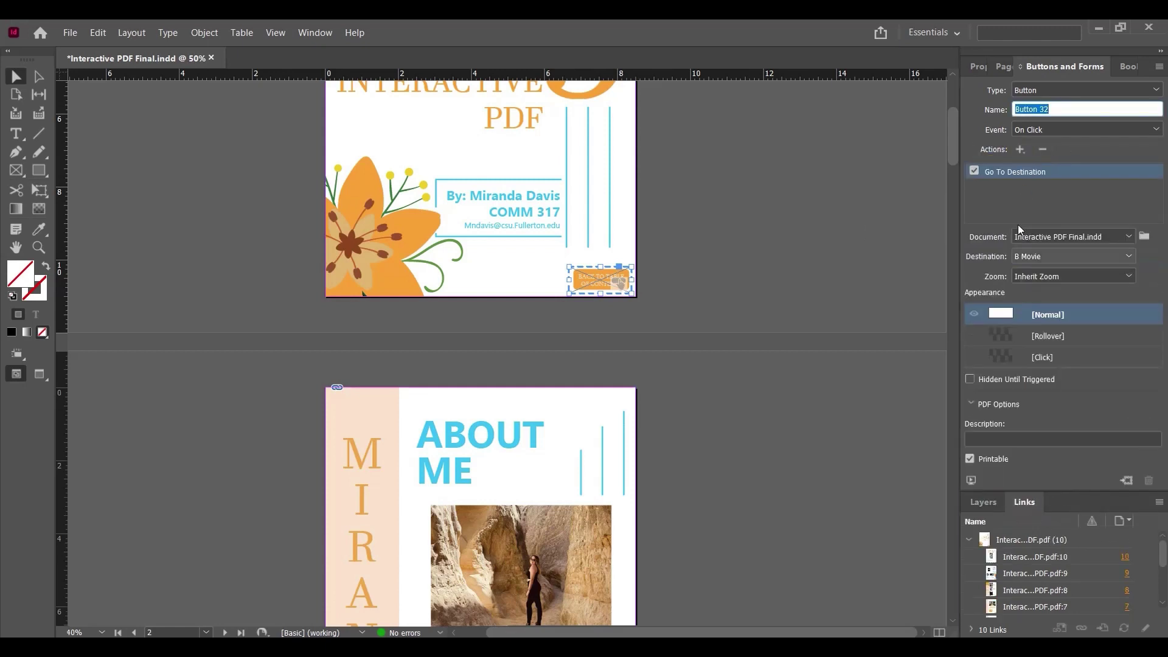
{"action": "left_click", "coordinate": [1052, 256]}
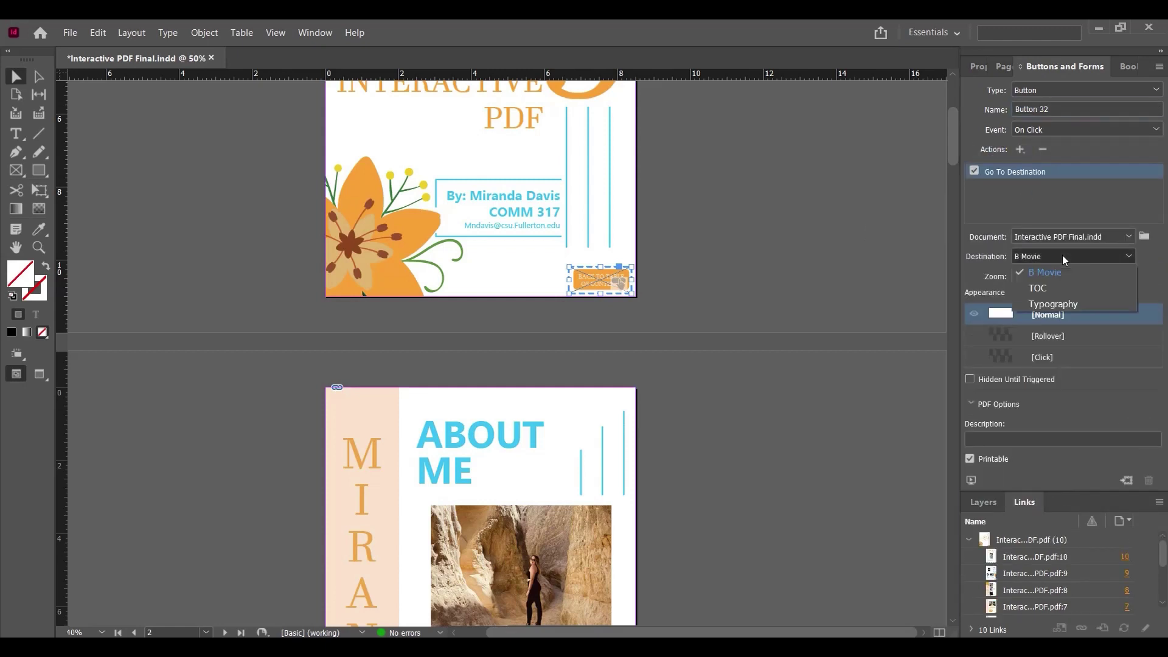
{"action": "left_click", "coordinate": [1053, 288]}
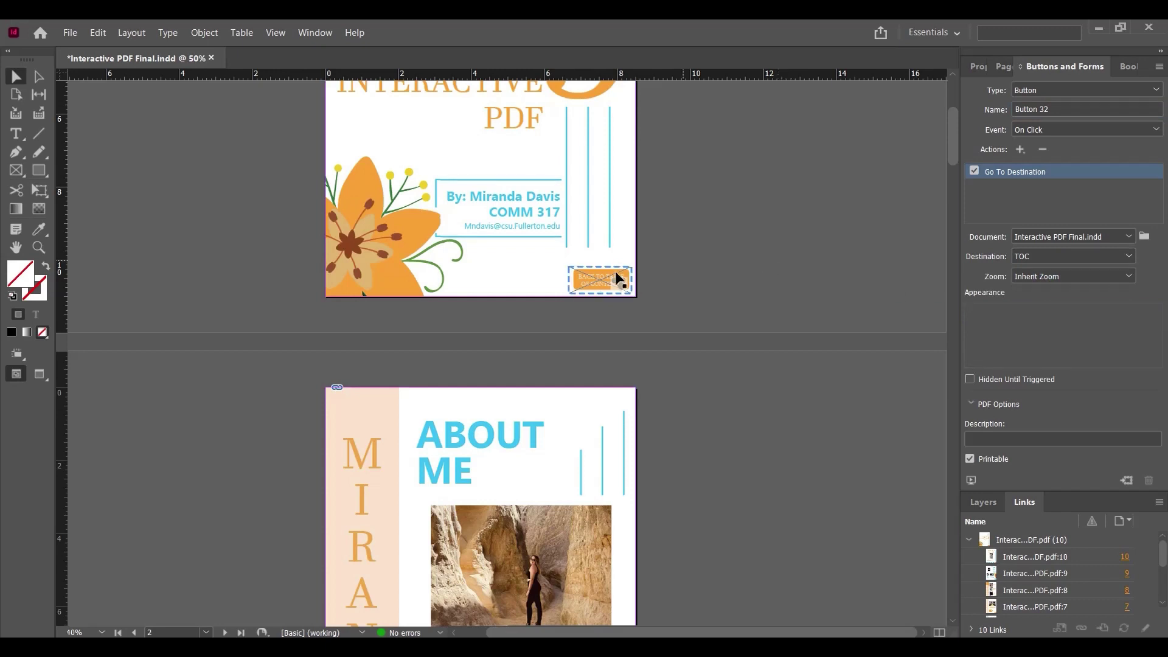
{"action": "left_click", "coordinate": [605, 277]}
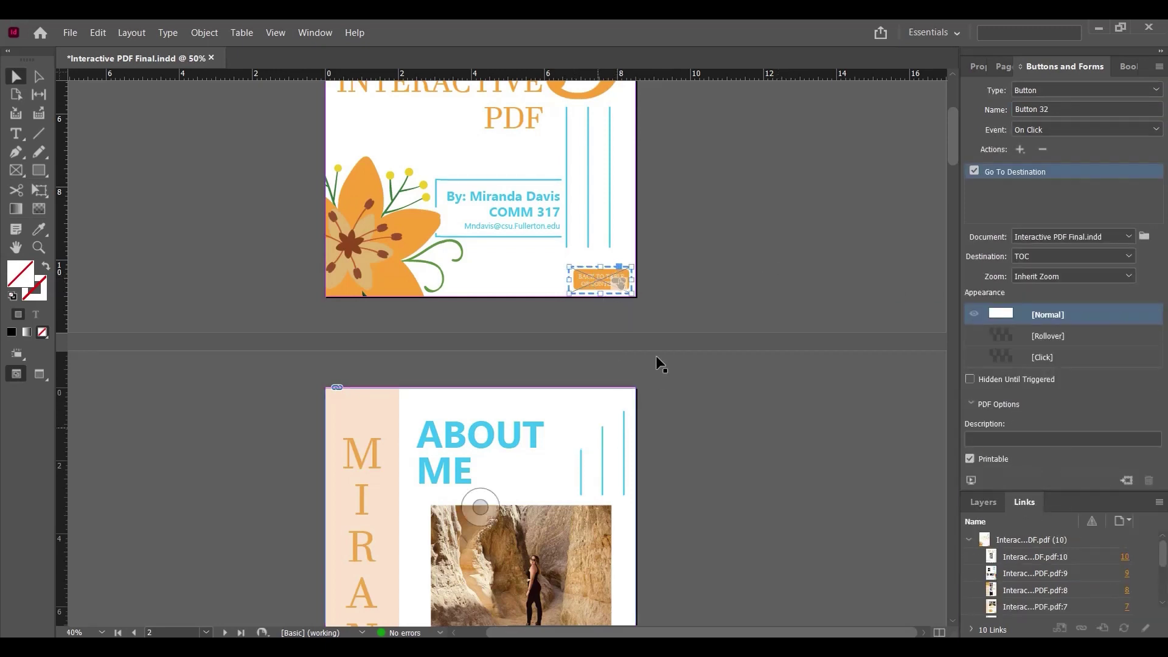
Paste a copy of the TOC button over the About Me page's back-to-contents graphic
{"action": "scroll", "coordinate": [691, 248], "scroll_direction": "down", "scroll_amount": 2}
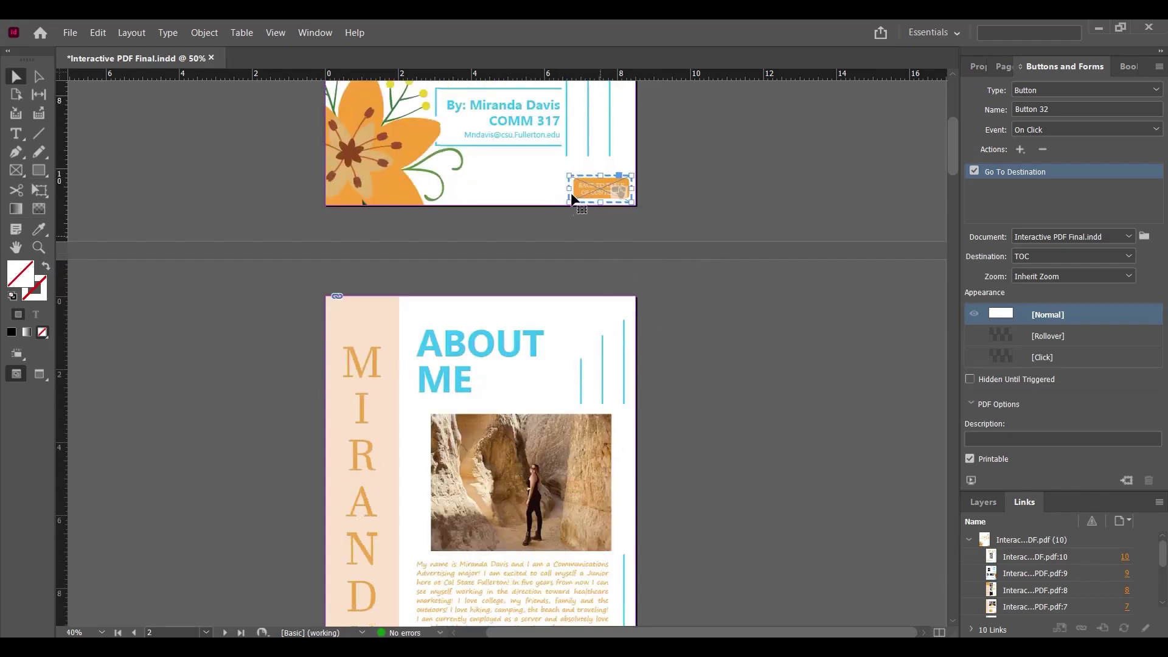
{"action": "scroll", "coordinate": [608, 425], "scroll_direction": "down", "scroll_amount": 6}
{"action": "key", "text": "ctrl+="}
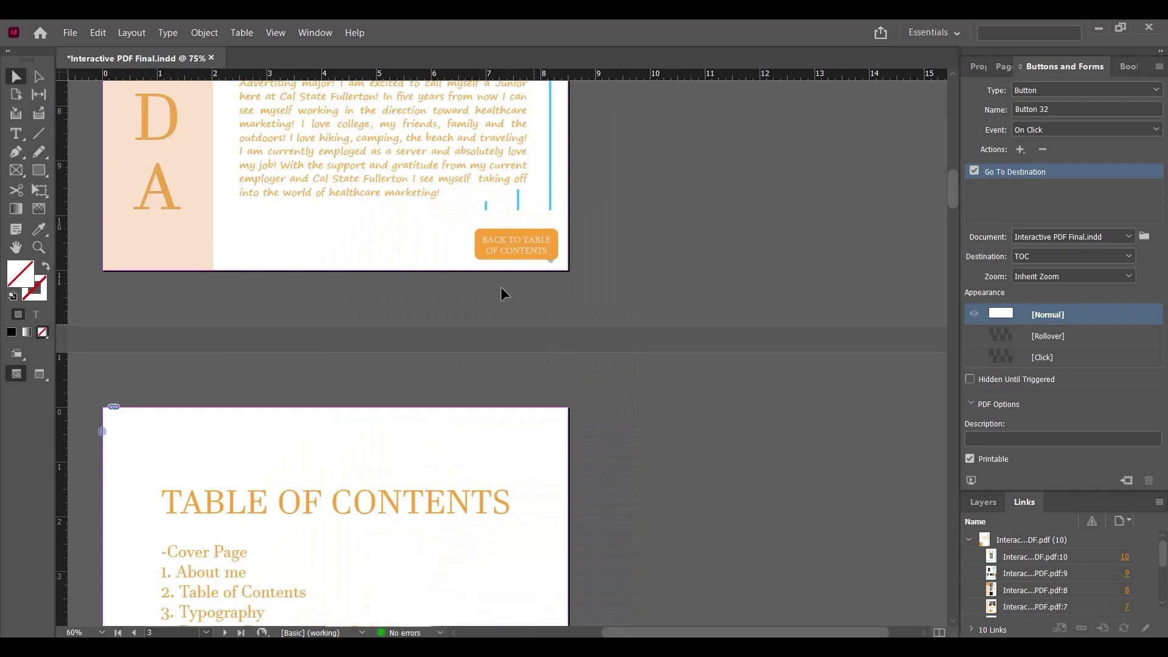
{"action": "key", "text": "ctrl+v"}
{"action": "left_click_drag", "start_coordinate": [516, 477], "coordinate": [521, 243]}
{"action": "left_click", "coordinate": [613, 302]}
Paste another copy over the Typography page's badge, confirming it is Button 34 to TOC
{"action": "scroll", "coordinate": [610, 383], "scroll_direction": "down", "scroll_amount": 5}
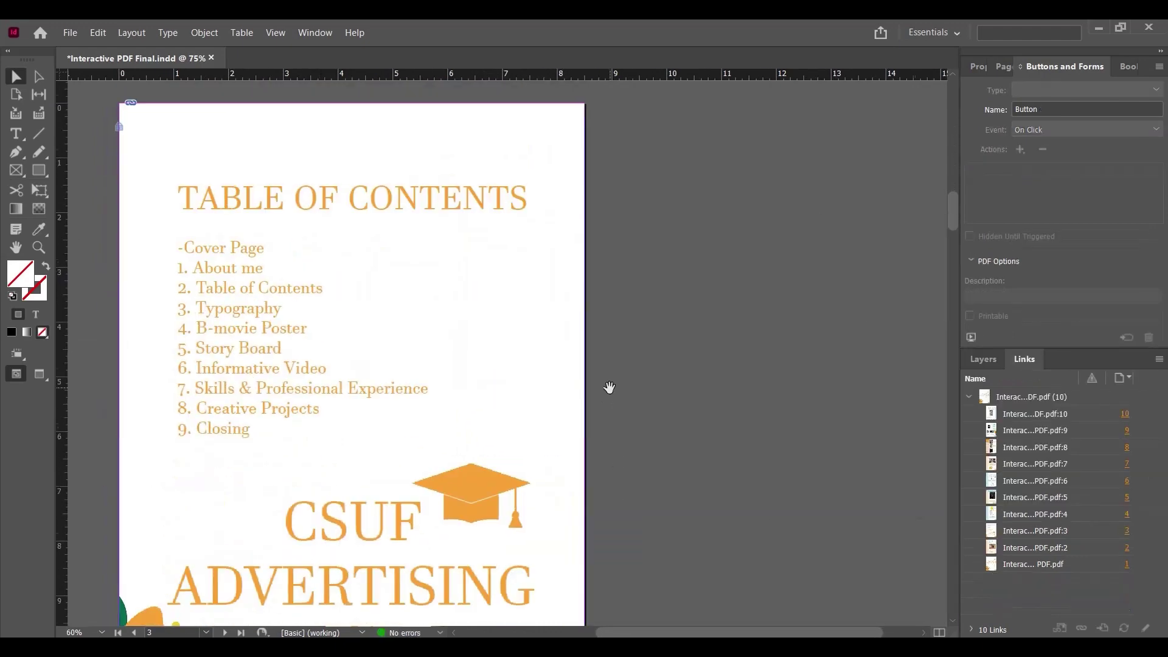
{"action": "scroll", "coordinate": [610, 383], "scroll_direction": "down", "scroll_amount": 4}
{"action": "left_click", "coordinate": [529, 357]}
{"action": "scroll", "coordinate": [523, 365], "scroll_direction": "down", "scroll_amount": 5}
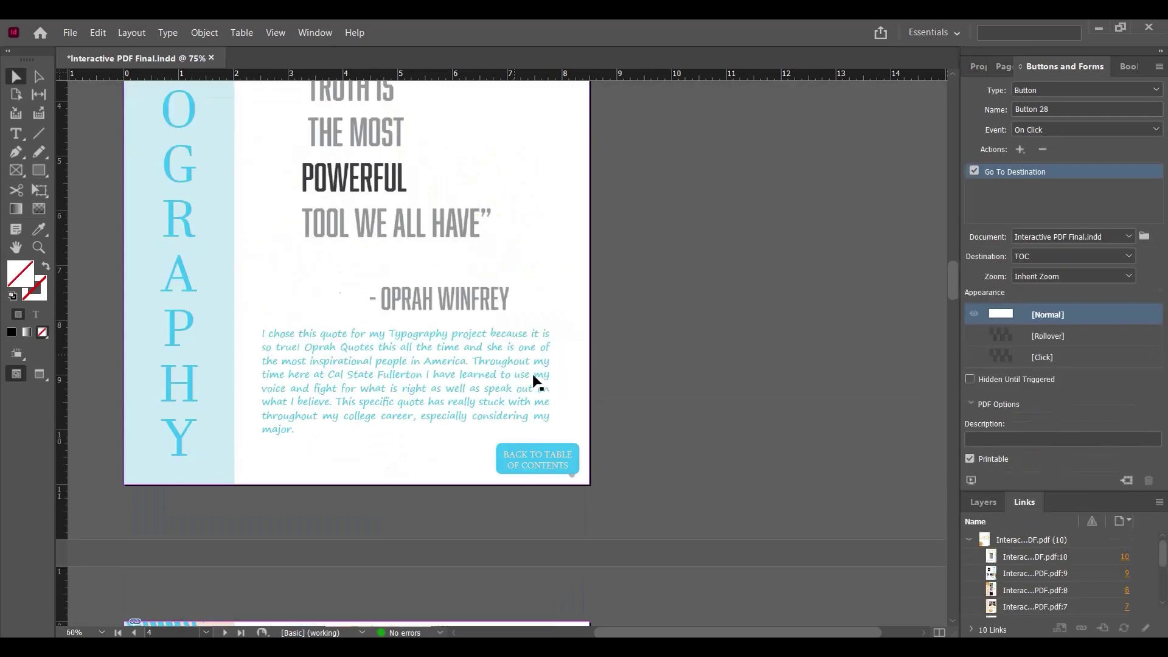
{"action": "key", "text": "ctrl+v"}
{"action": "left_click_drag", "start_coordinate": [534, 320], "coordinate": [563, 473]}
{"action": "left_click", "coordinate": [637, 458]}
{"action": "left_click", "coordinate": [564, 455]}
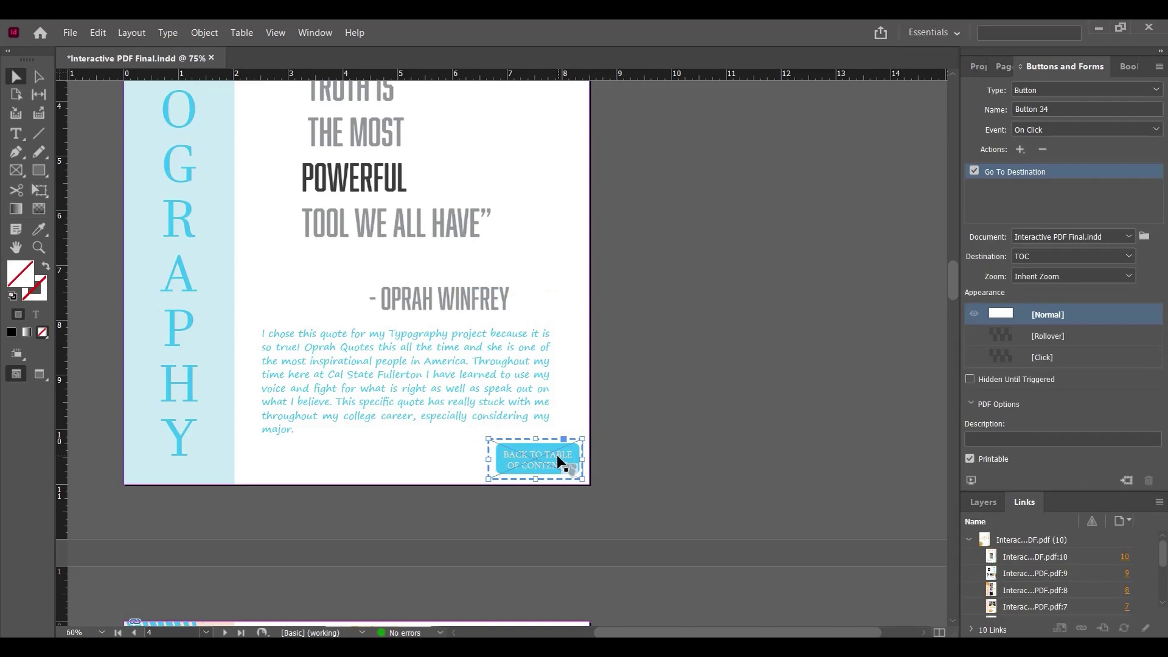
{"action": "scroll", "coordinate": [523, 353], "scroll_direction": "up", "scroll_amount": 12}
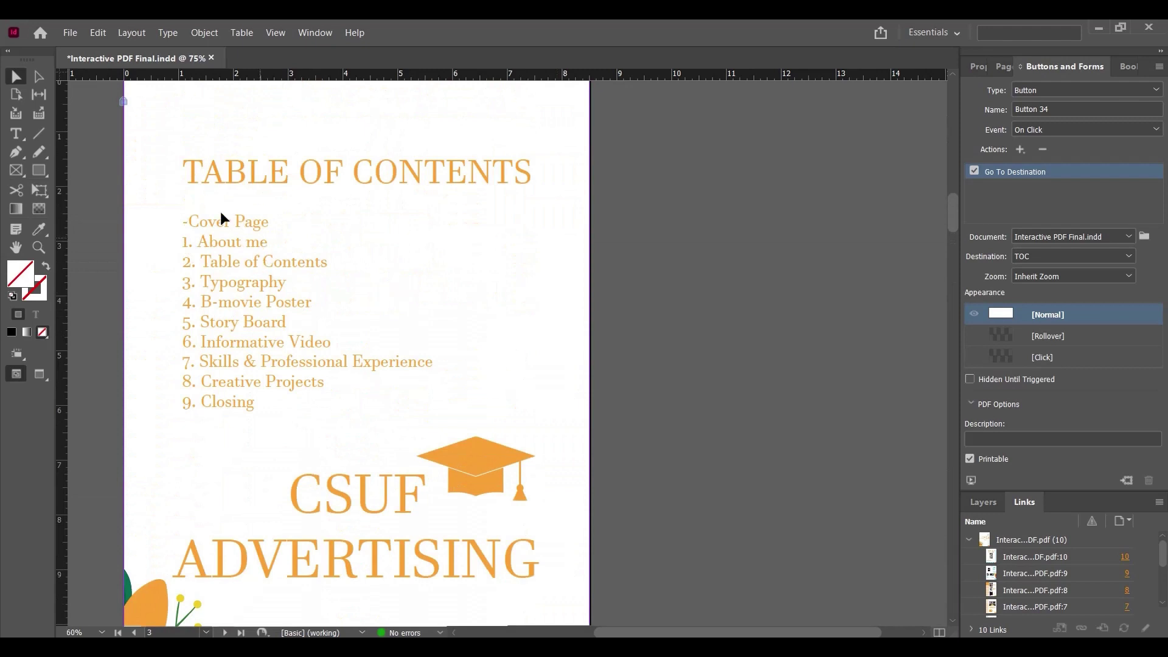
{"action": "left_click", "coordinate": [17, 170]}
Frame the '3. Typography' line and make it Button 35, On Click going to the Typography bookmark
{"action": "left_click_drag", "start_coordinate": [178, 271], "coordinate": [324, 293]}
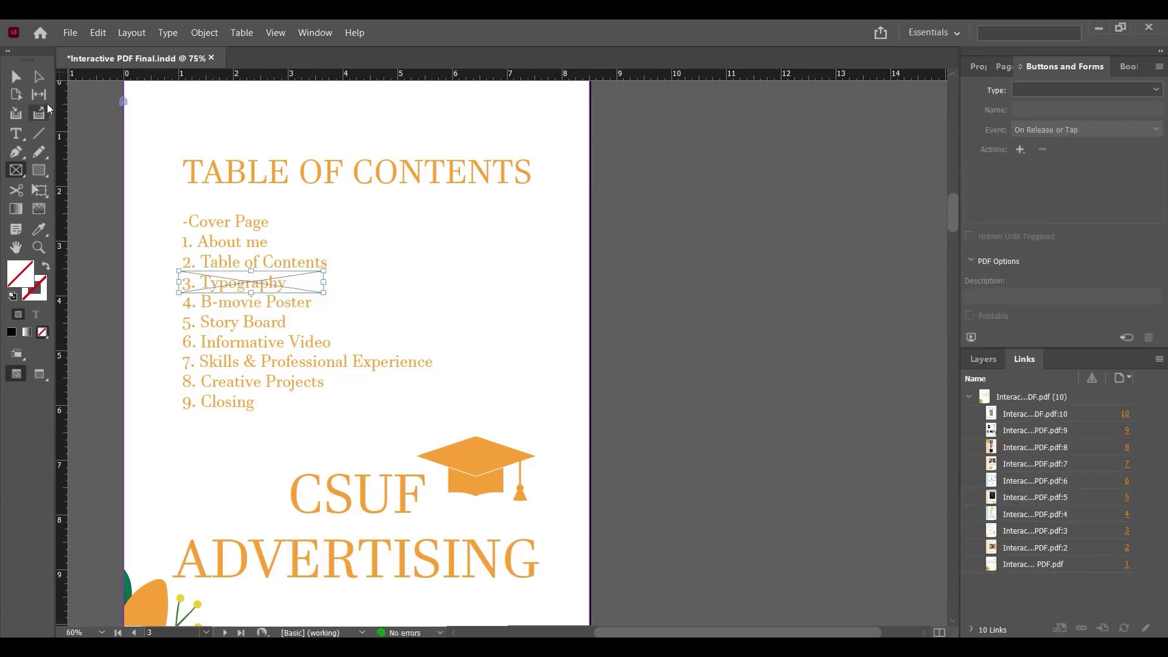
{"action": "left_click", "coordinate": [16, 77]}
{"action": "left_click", "coordinate": [1080, 90]}
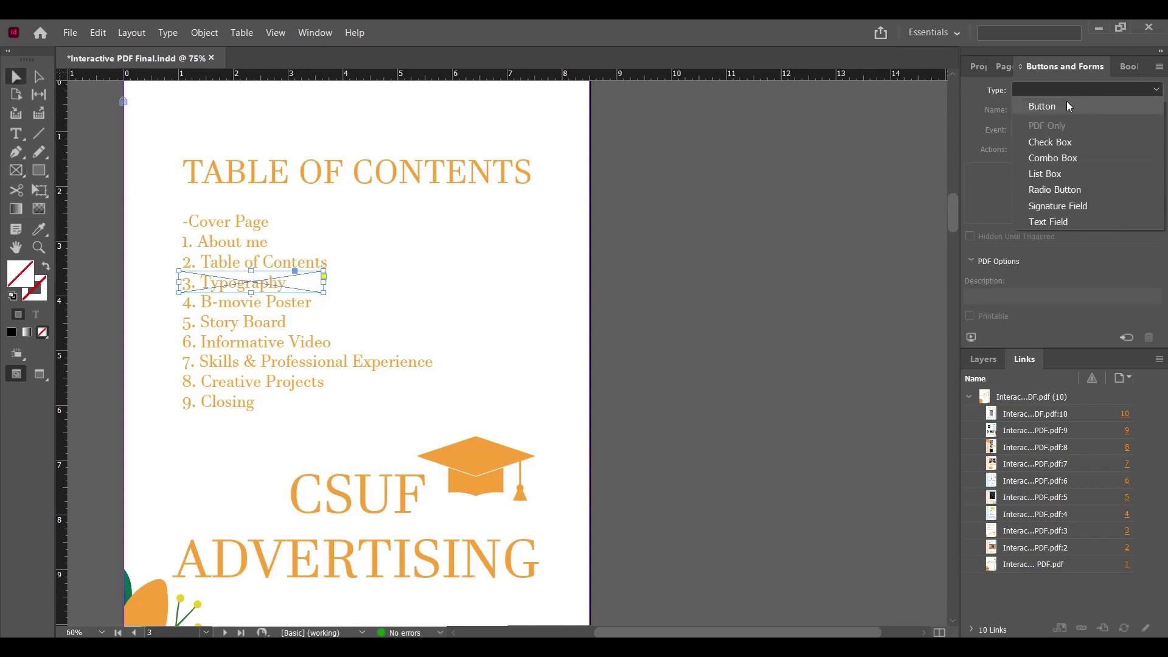
{"action": "left_click", "coordinate": [1067, 101]}
{"action": "left_click", "coordinate": [1090, 130]}
{"action": "left_click", "coordinate": [1043, 163]}
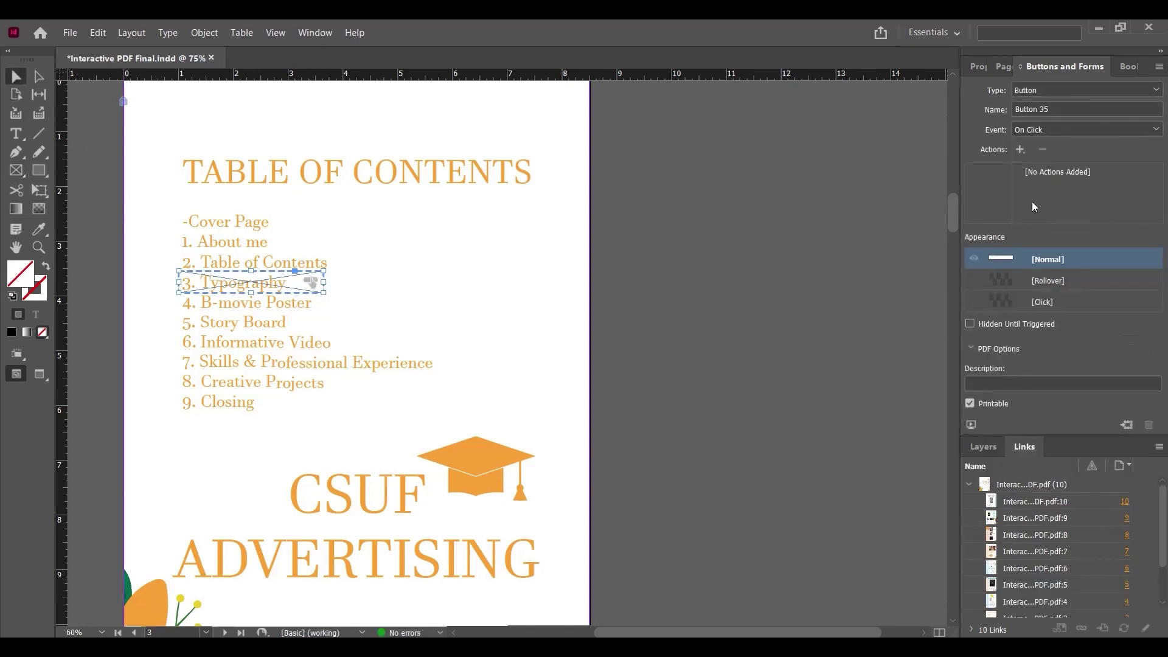
{"action": "left_click", "coordinate": [1020, 149]}
{"action": "left_click", "coordinate": [1037, 151]}
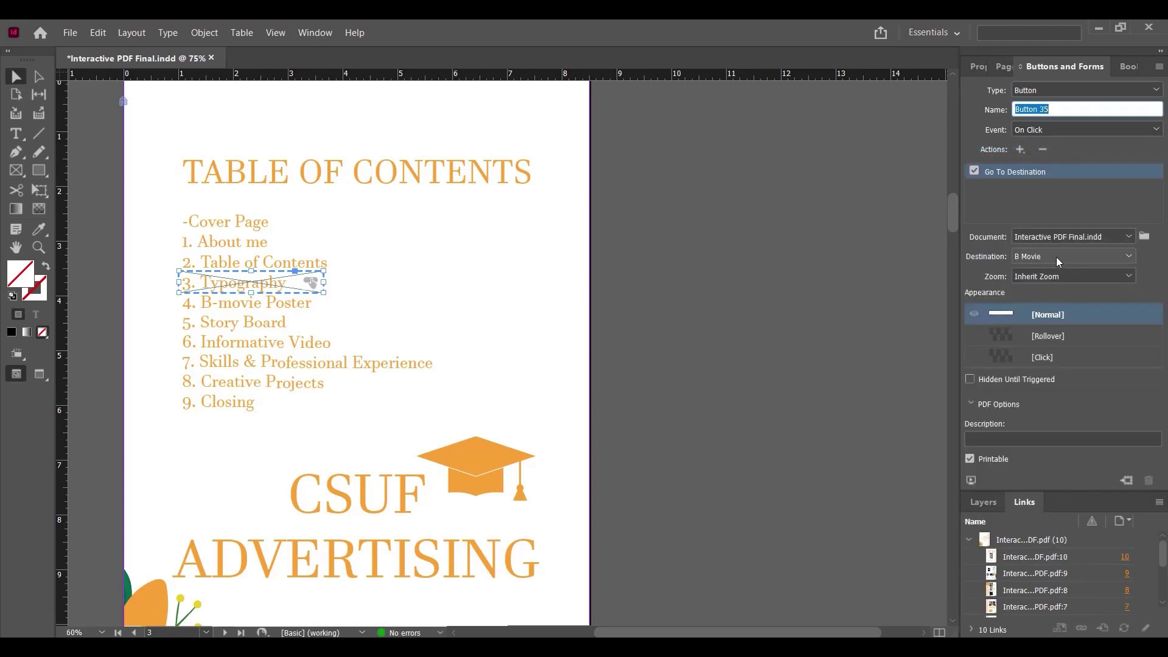
{"action": "left_click", "coordinate": [1057, 256]}
{"action": "left_click", "coordinate": [1088, 295]}
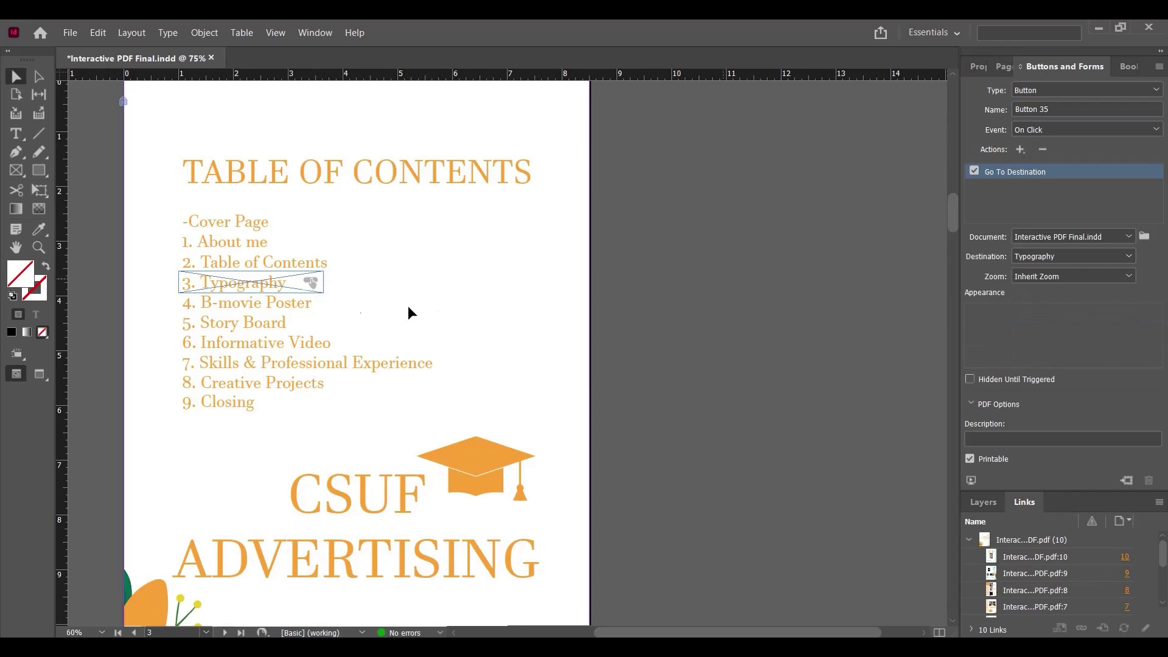
{"action": "left_click", "coordinate": [255, 285]}
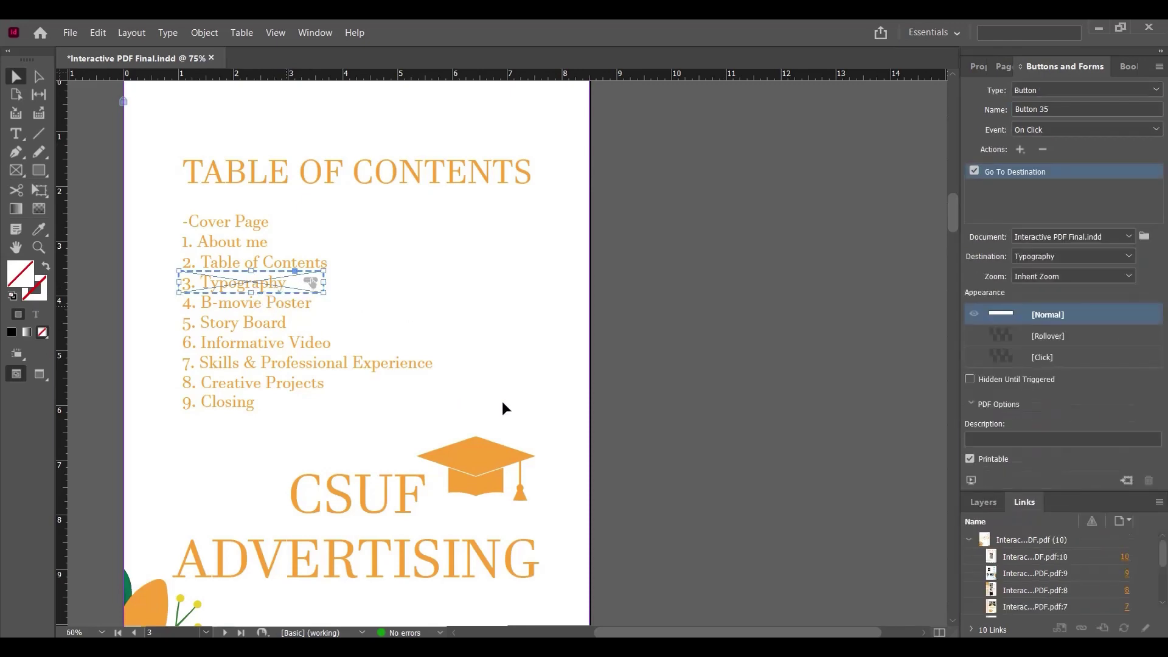
{"action": "scroll", "coordinate": [531, 405], "scroll_direction": "down", "scroll_amount": 15}
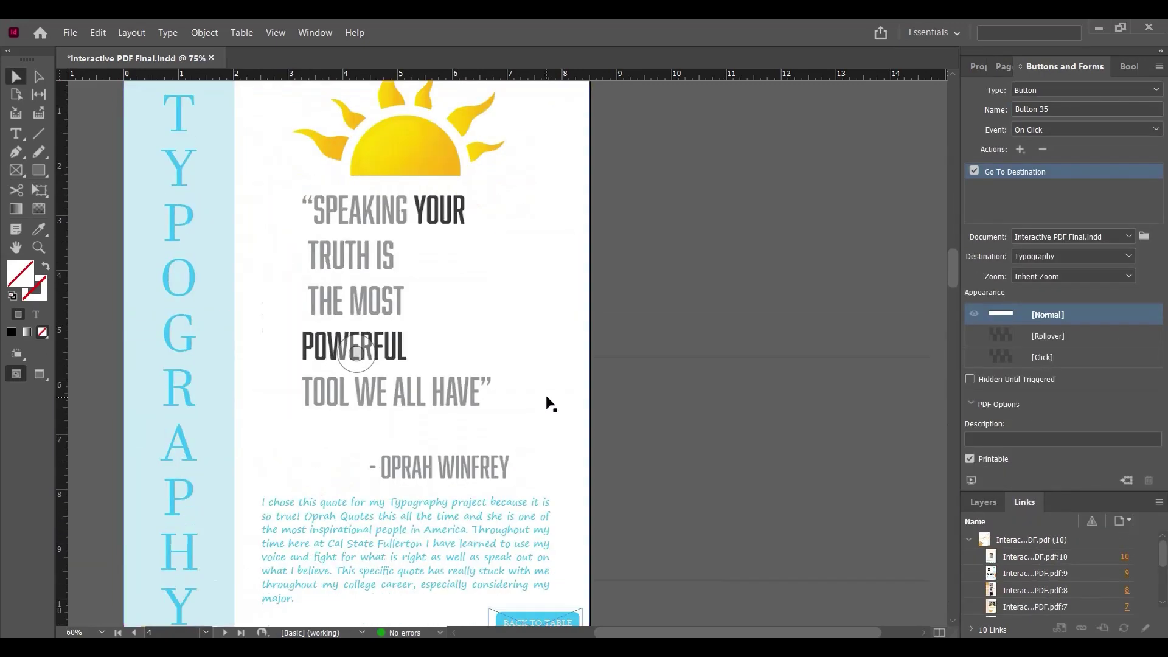
Scroll down to page 7, the Video page with the Yum cookie photo and recipe text
{"action": "scroll", "coordinate": [546, 392], "scroll_direction": "up", "scroll_amount": 6}
{"action": "scroll", "coordinate": [546, 395], "scroll_direction": "down", "scroll_amount": 4}
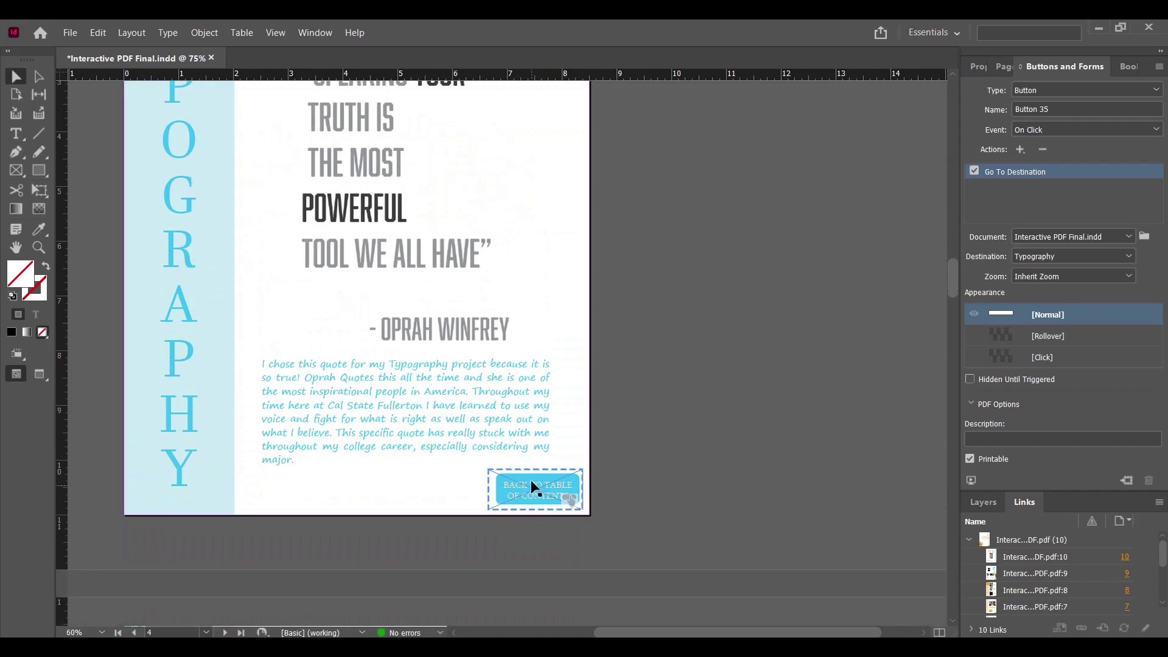
{"action": "scroll", "coordinate": [601, 330], "scroll_direction": "up", "scroll_amount": 3}
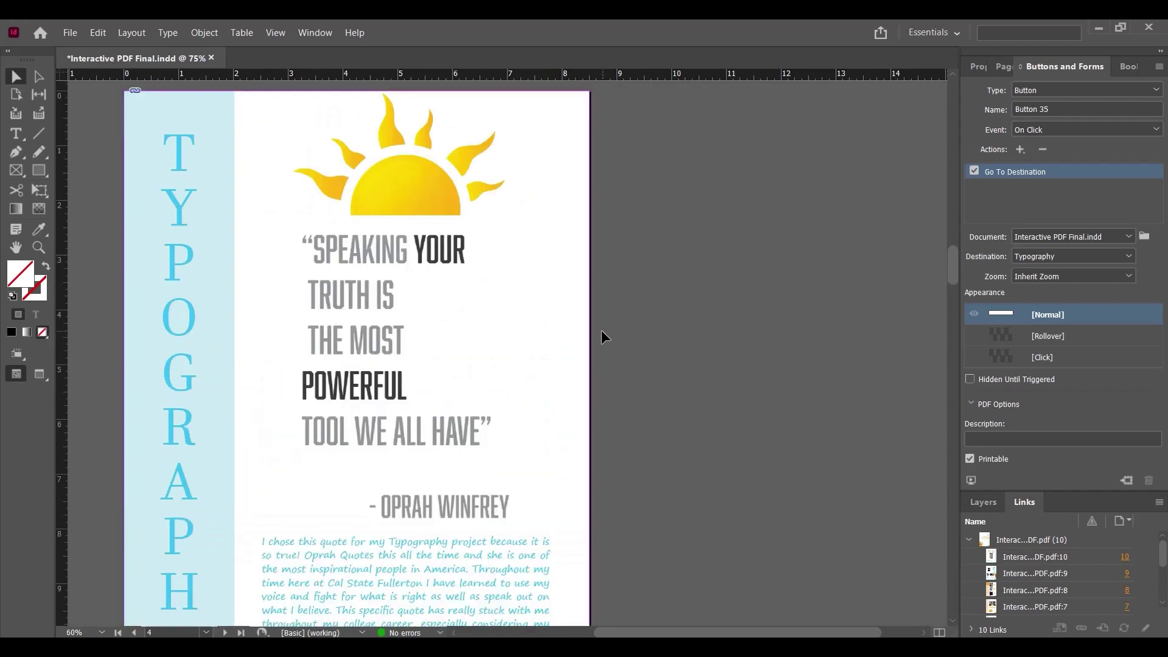
{"action": "scroll", "coordinate": [602, 331], "scroll_direction": "down", "scroll_amount": 13}
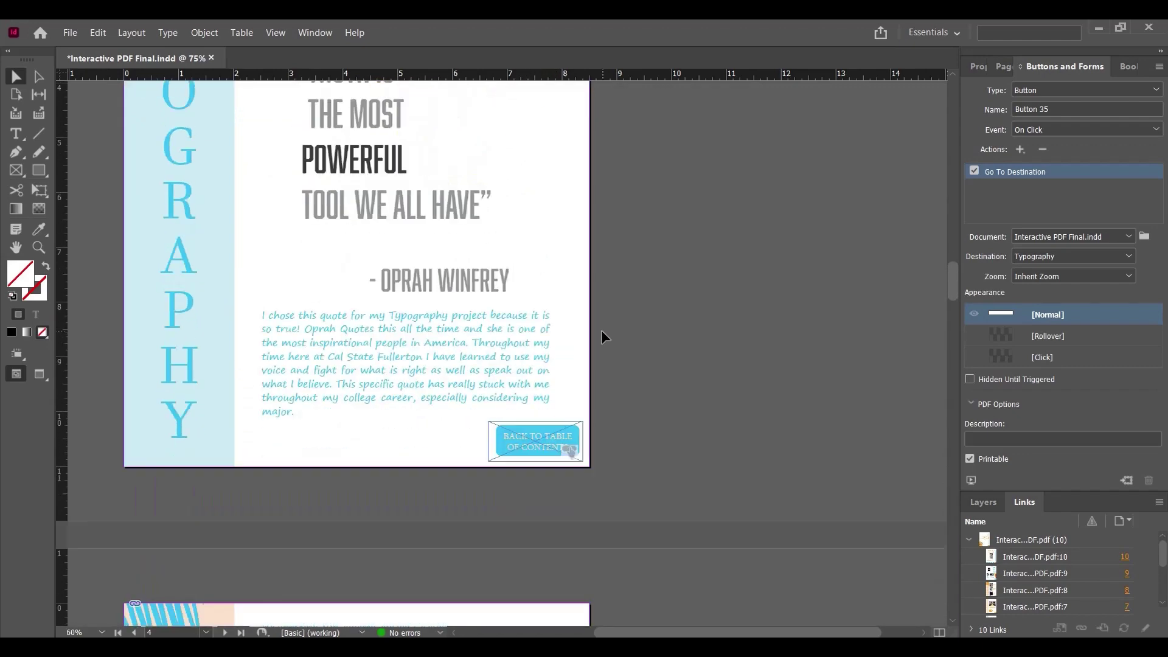
{"action": "scroll", "coordinate": [601, 331], "scroll_direction": "down", "scroll_amount": 20}
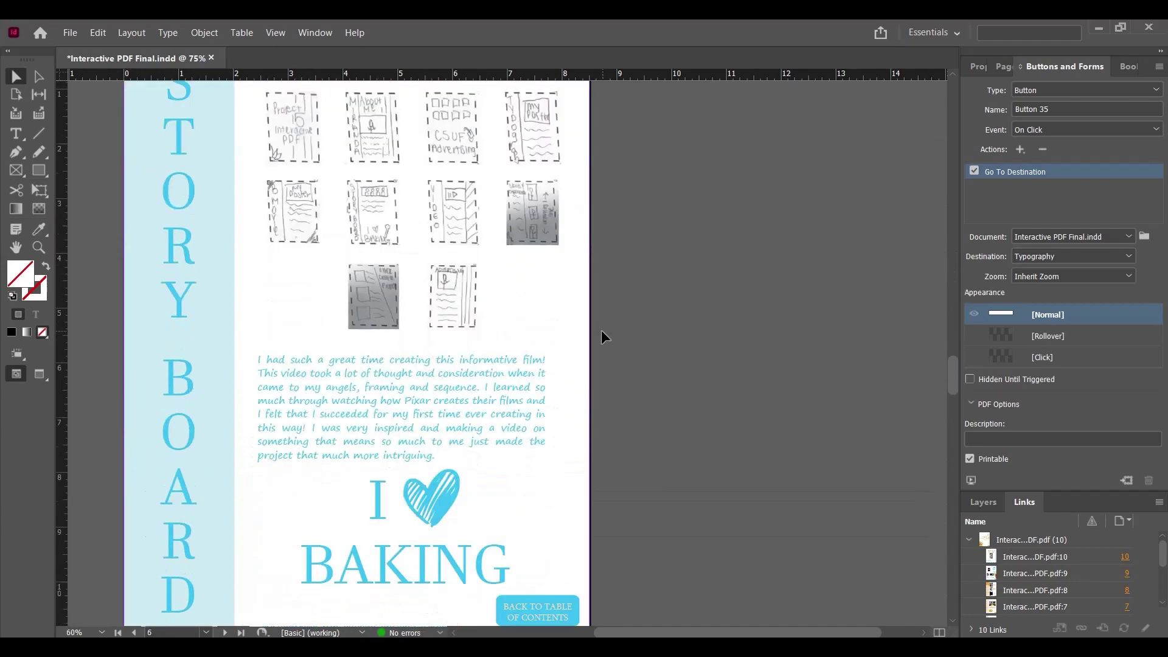
{"action": "scroll", "coordinate": [601, 330], "scroll_direction": "down", "scroll_amount": 4}
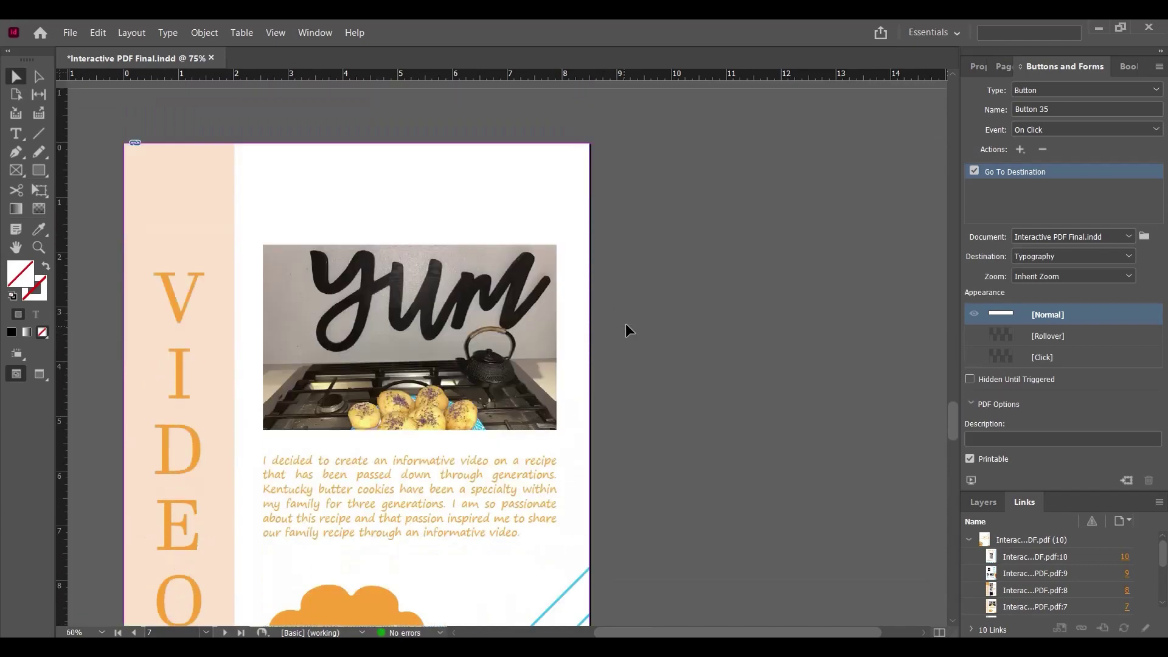
{"action": "left_click", "coordinate": [356, 384]}
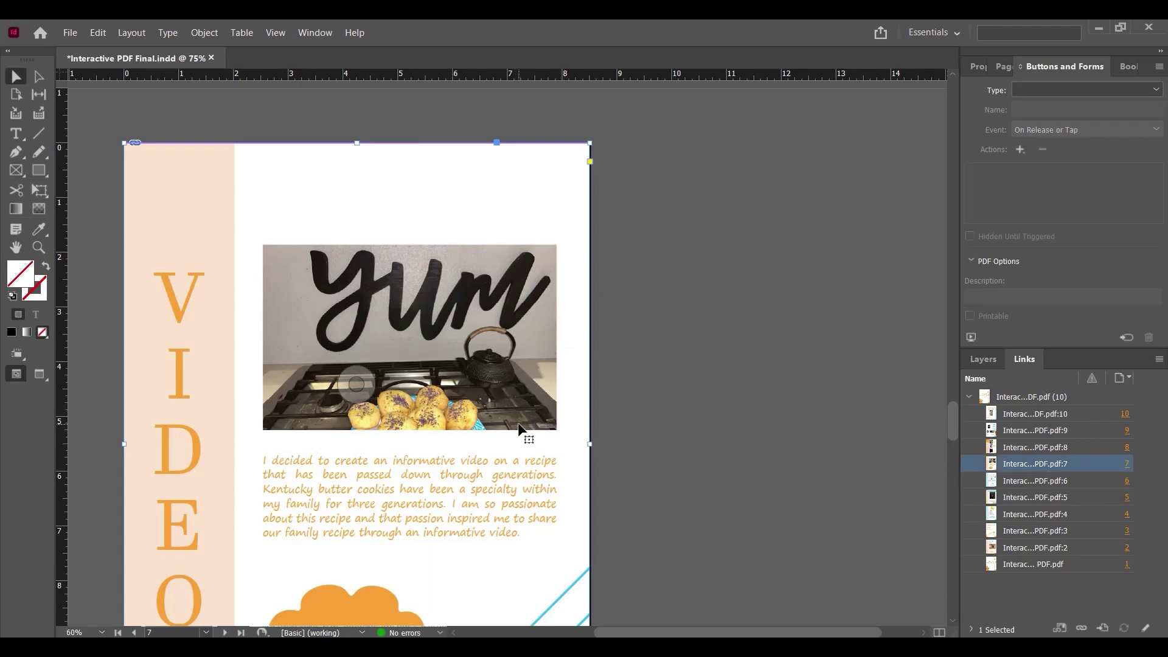
{"action": "left_click", "coordinate": [755, 321]}
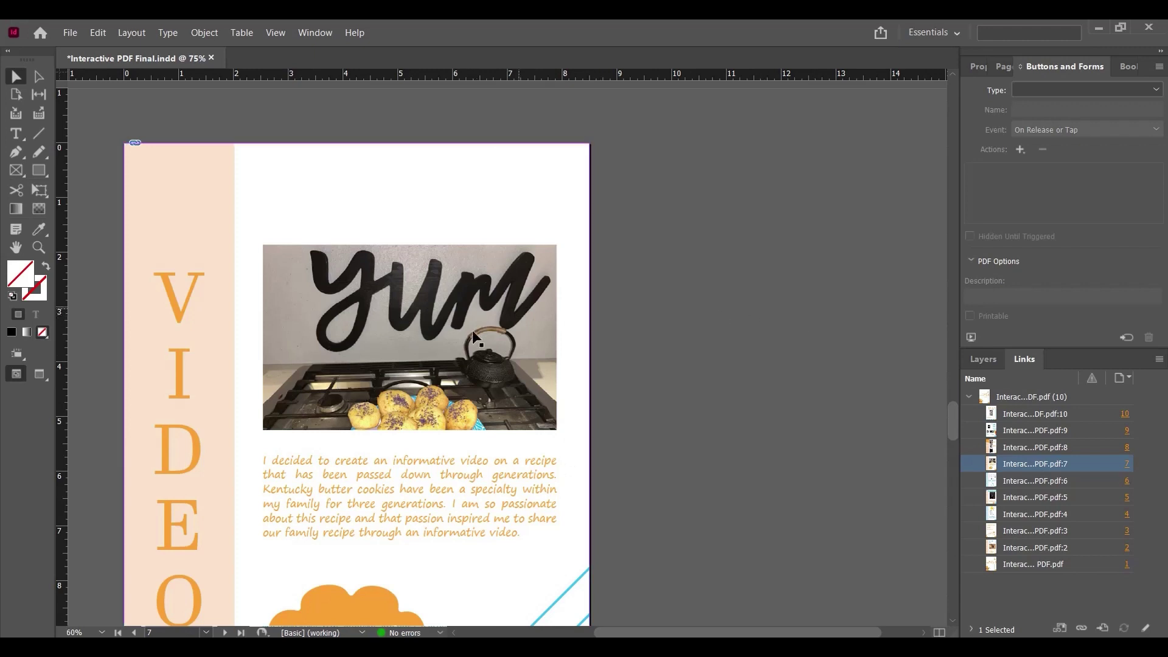
Draw a frame over the Yum photo and give it a new hyperlink to the YouTube channel URL
{"action": "left_click", "coordinate": [16, 171]}
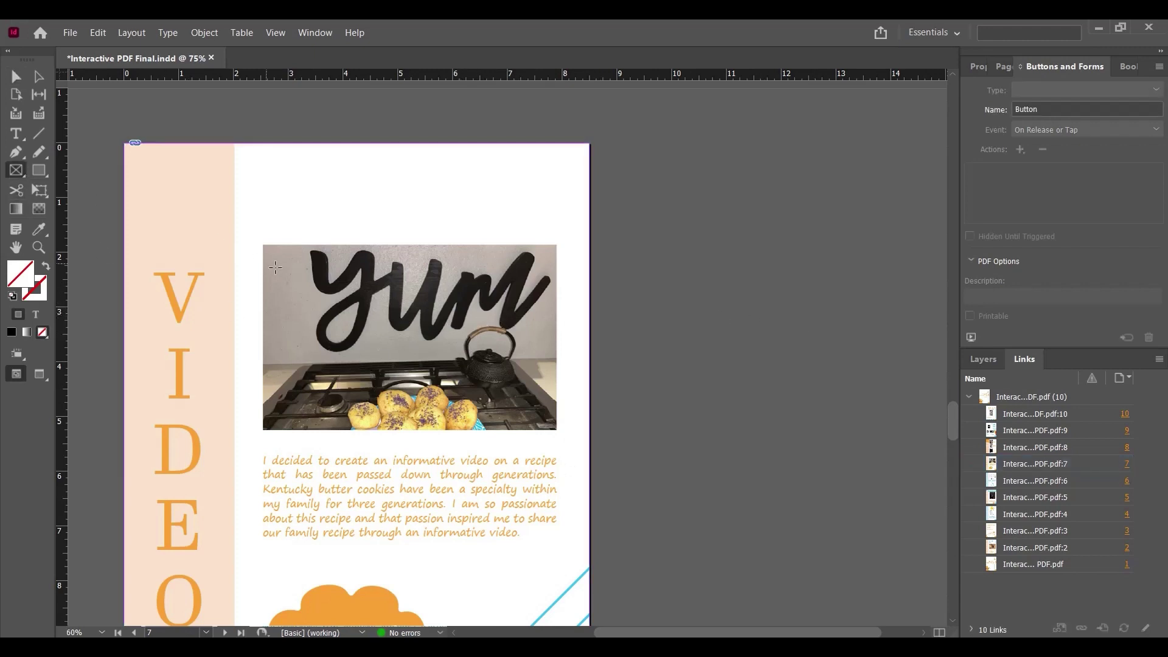
{"action": "left_click_drag", "start_coordinate": [262, 249], "coordinate": [556, 430]}
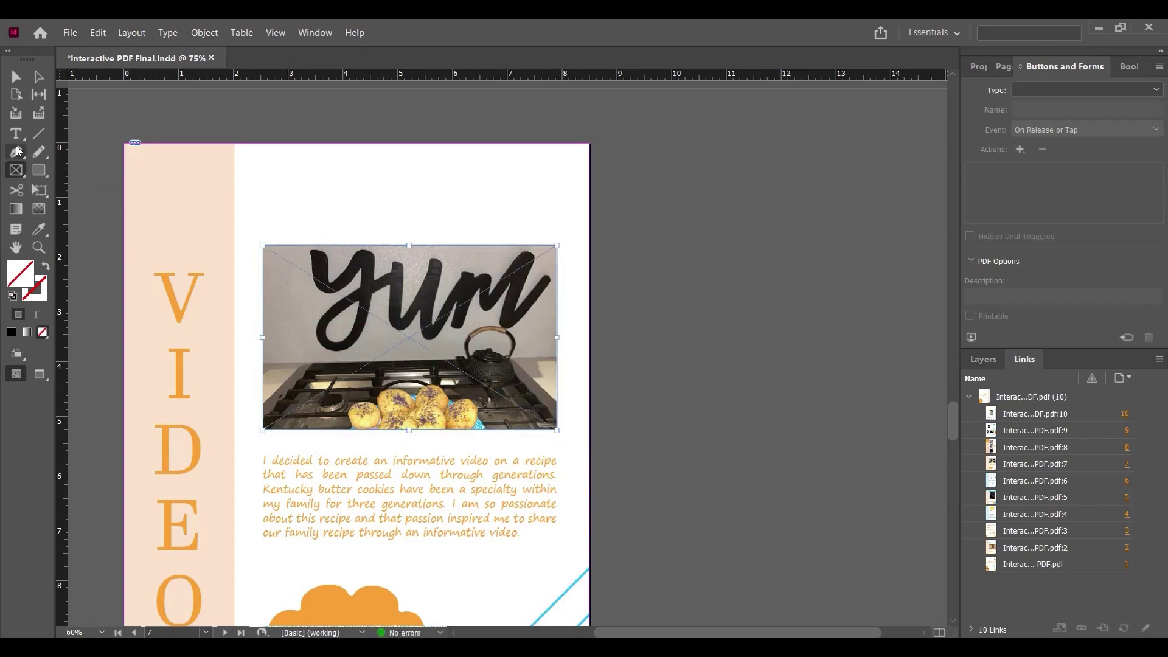
{"action": "left_click", "coordinate": [16, 76]}
{"action": "right_click", "coordinate": [387, 290]}
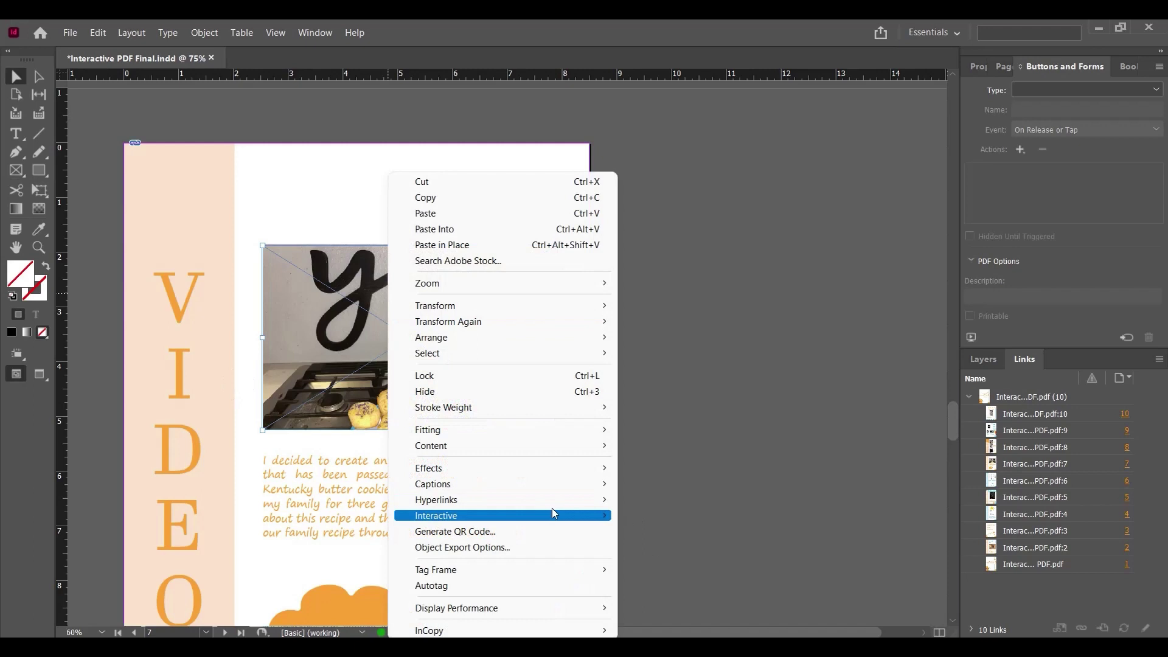
{"action": "mouse_move", "coordinate": [555, 506]}
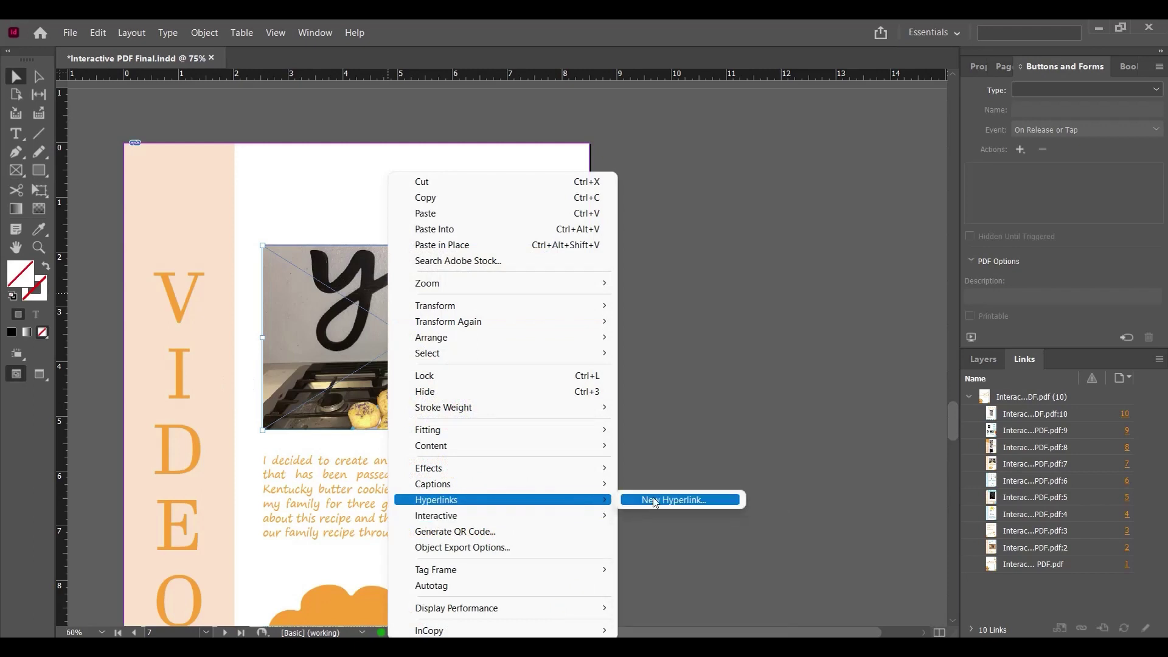
{"action": "left_click", "coordinate": [651, 499]}
{"action": "type", "text": "htt"}
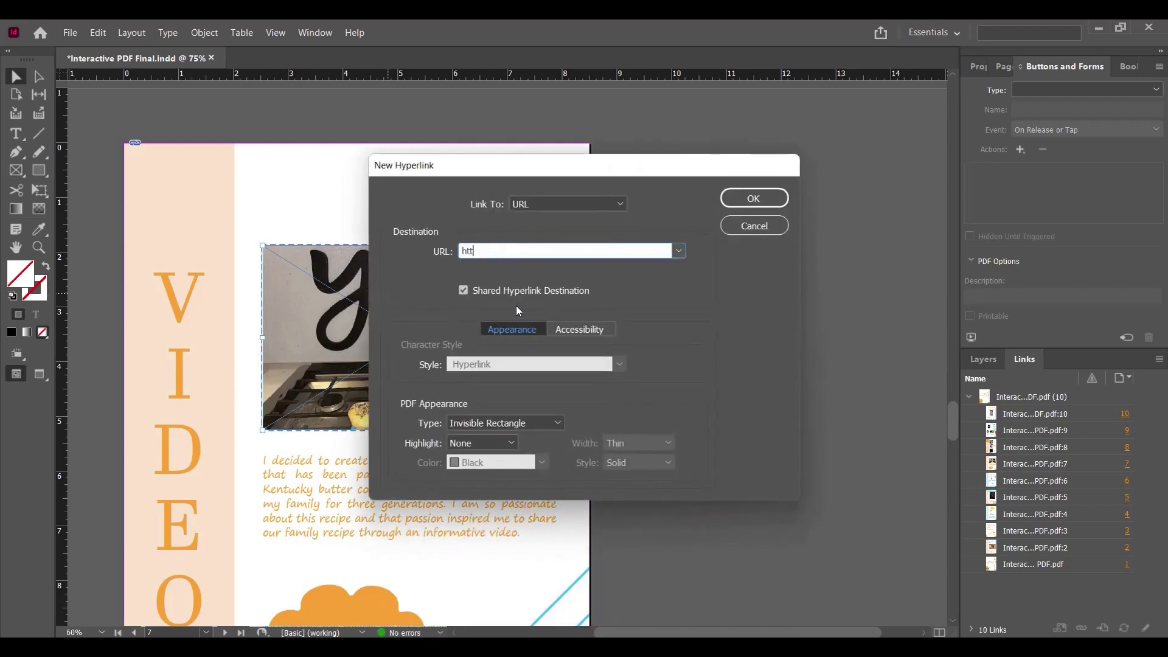
{"action": "type", "text": "ps://www.youtube.com/@"}
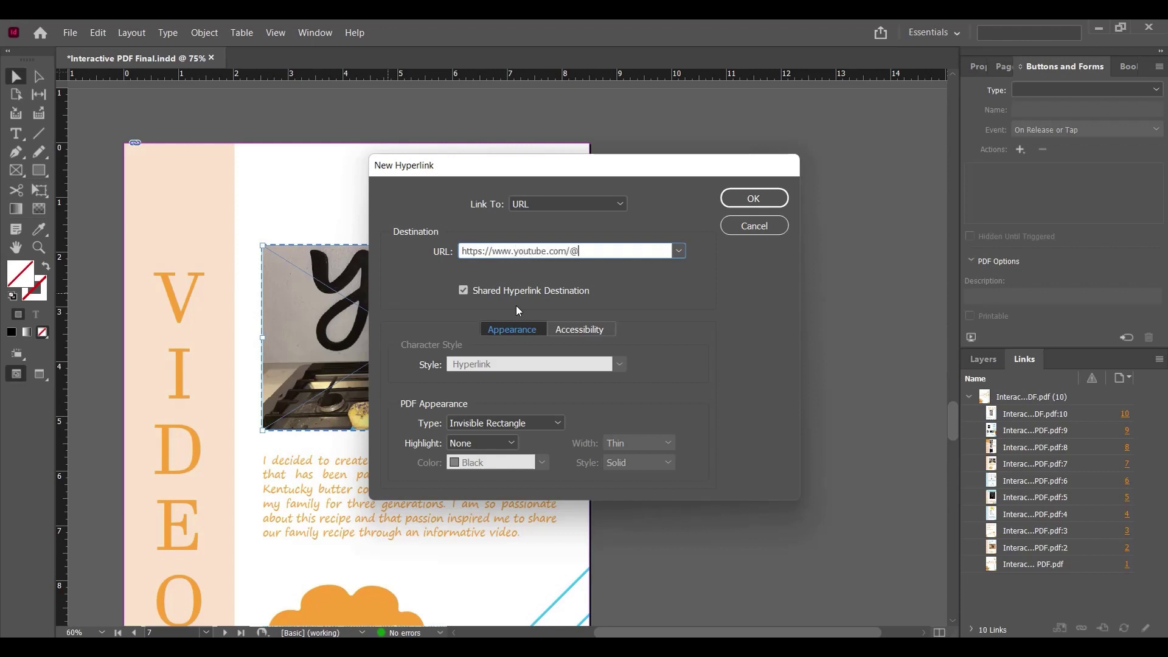
{"action": "type", "text": "designwithsaadahmed"}
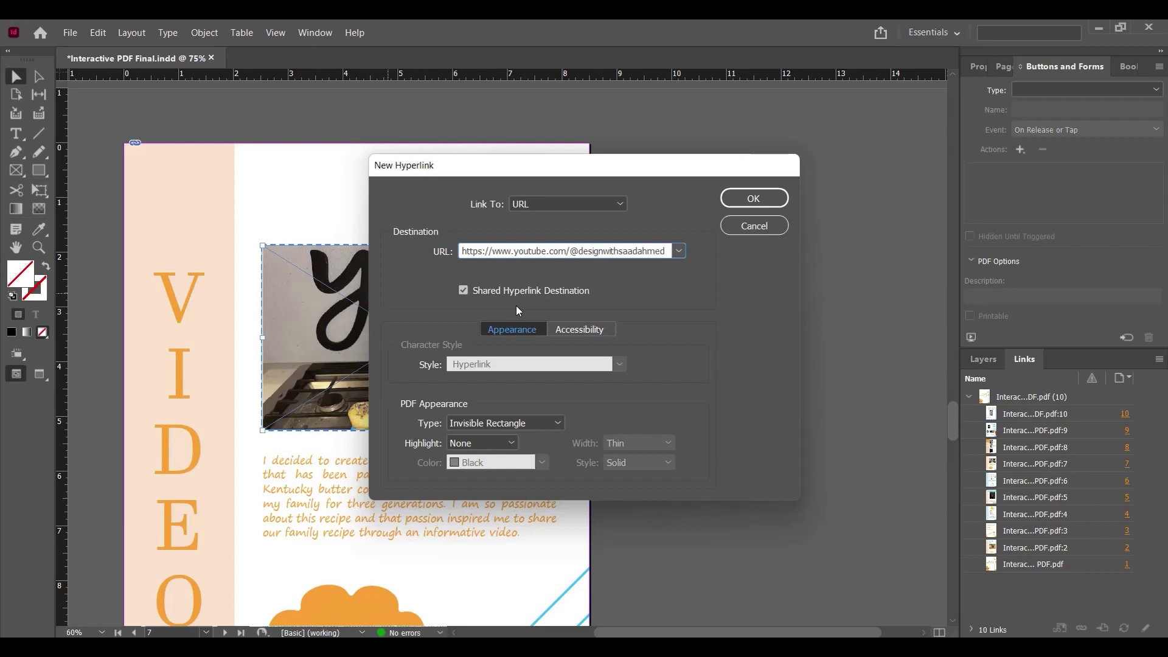
{"action": "left_click", "coordinate": [755, 199]}
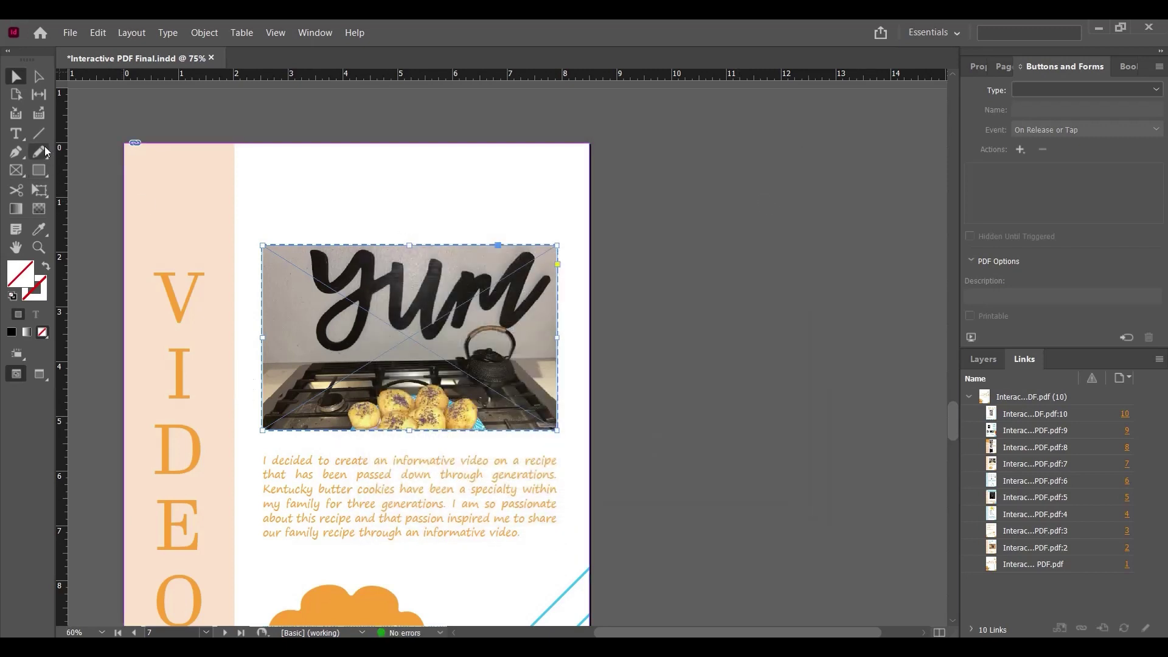
Export as Adobe PDF (Interactive) with default settings, overwriting Interactive PDF Final on the Desktop
{"action": "left_click", "coordinate": [354, 188]}
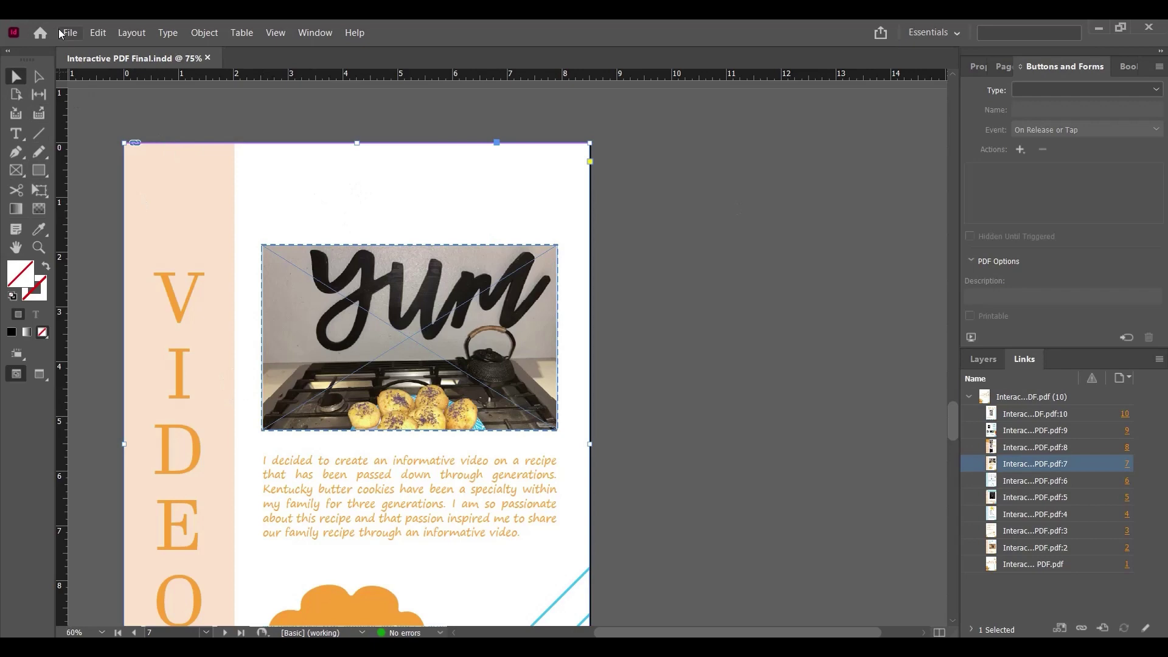
{"action": "left_click", "coordinate": [68, 33]}
{"action": "left_click", "coordinate": [201, 329]}
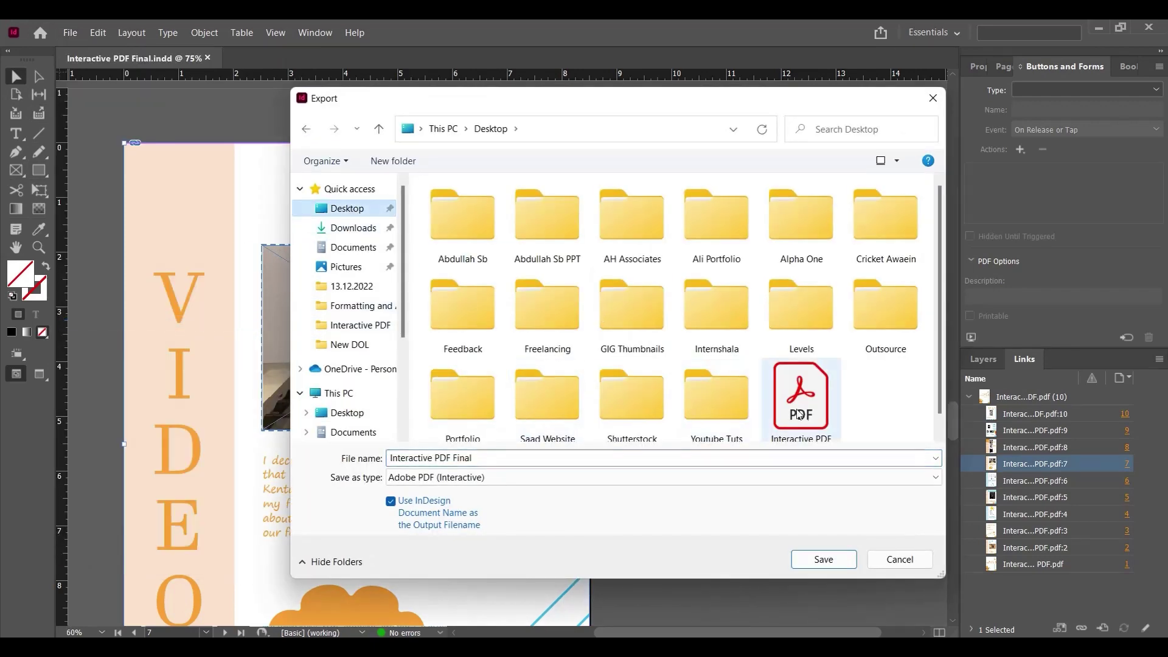
{"action": "double_click", "coordinate": [797, 409]}
{"action": "left_click", "coordinate": [620, 343]}
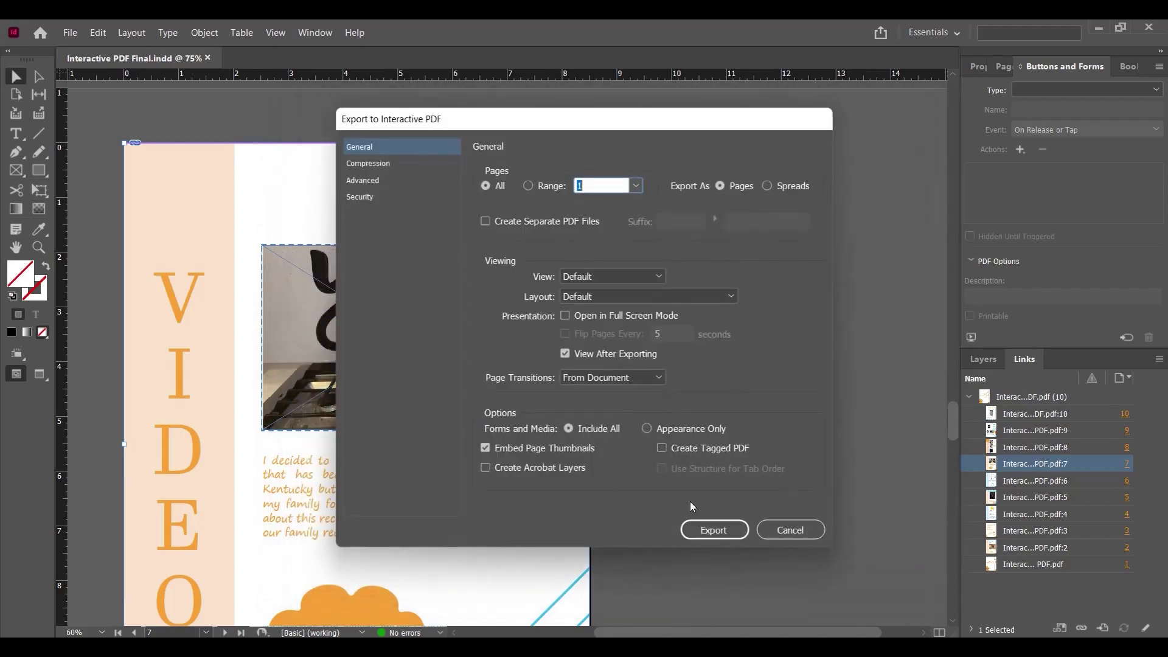
{"action": "left_click", "coordinate": [707, 531]}
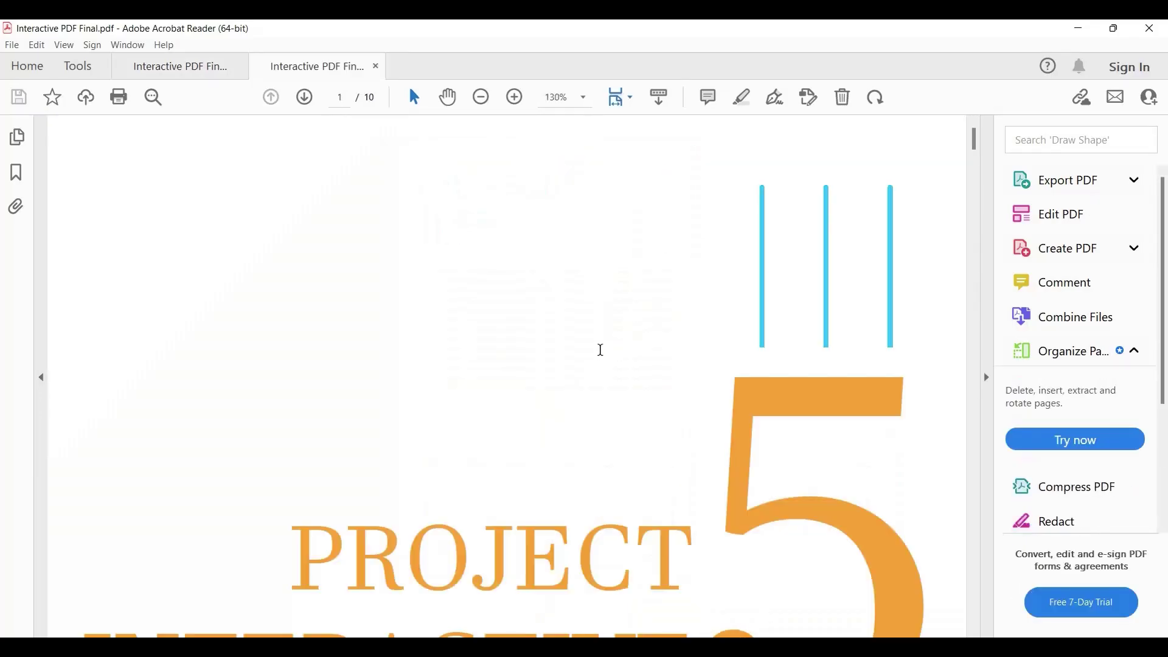
Close the older PDF copy and test the Back to Table of Contents buttons, including the cover's
{"action": "scroll", "coordinate": [471, 326], "scroll_direction": "down", "scroll_amount": 2}
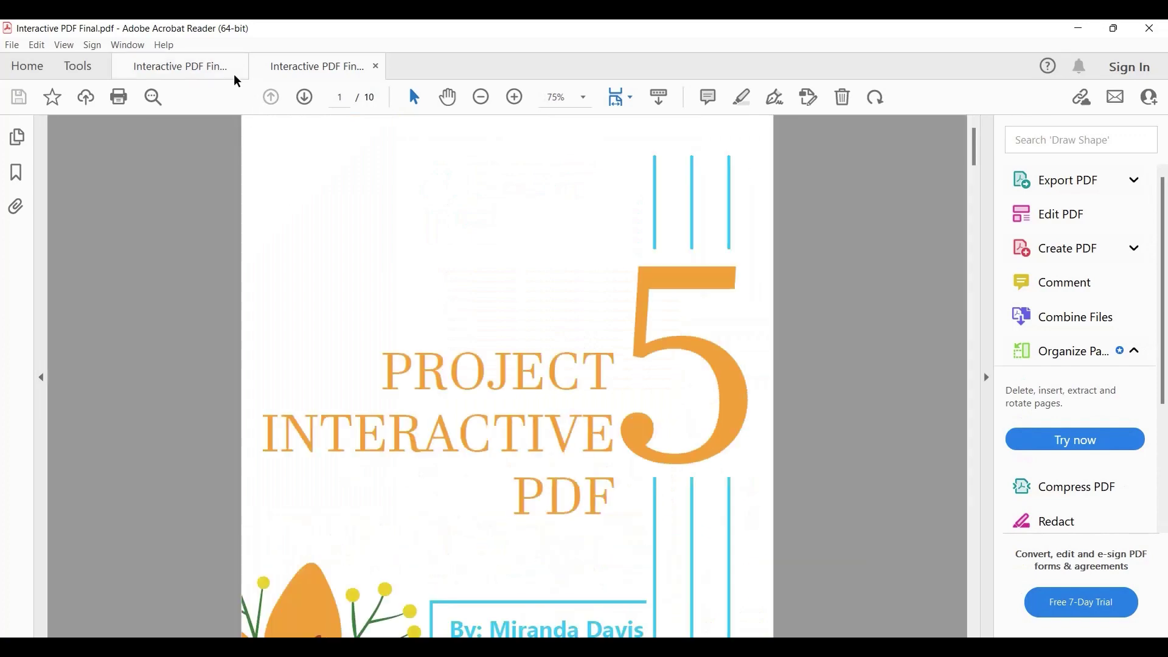
{"action": "left_click", "coordinate": [238, 71]}
{"action": "scroll", "coordinate": [423, 263], "scroll_direction": "down", "scroll_amount": 6}
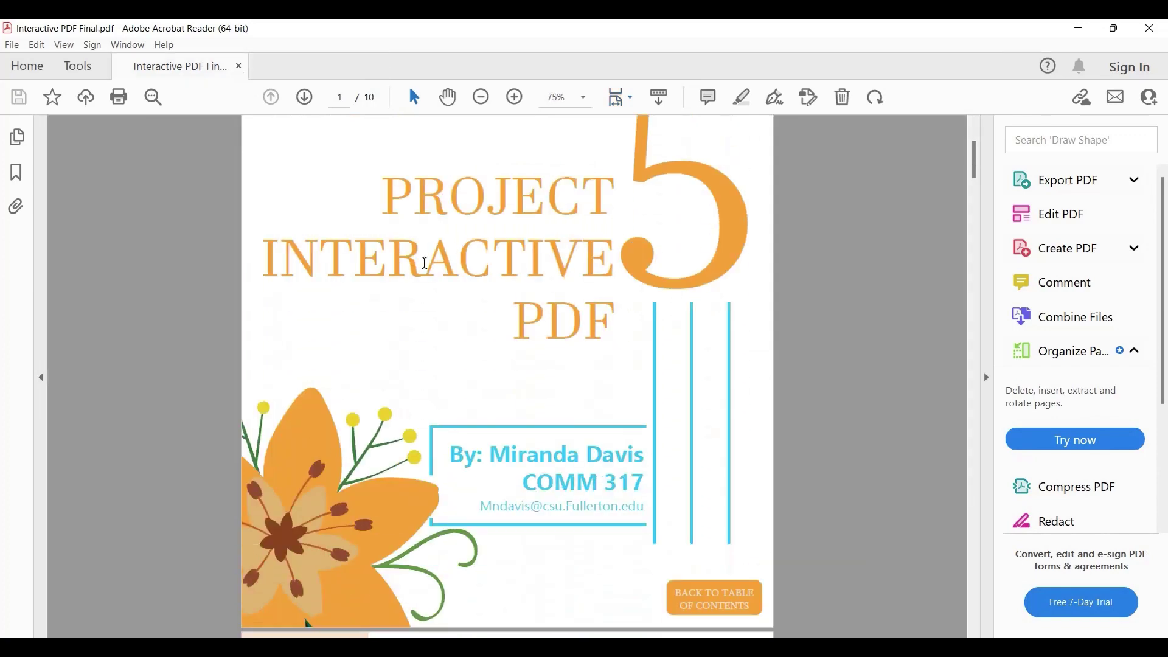
{"action": "left_click", "coordinate": [723, 411]}
{"action": "scroll", "coordinate": [610, 386], "scroll_direction": "up", "scroll_amount": 5}
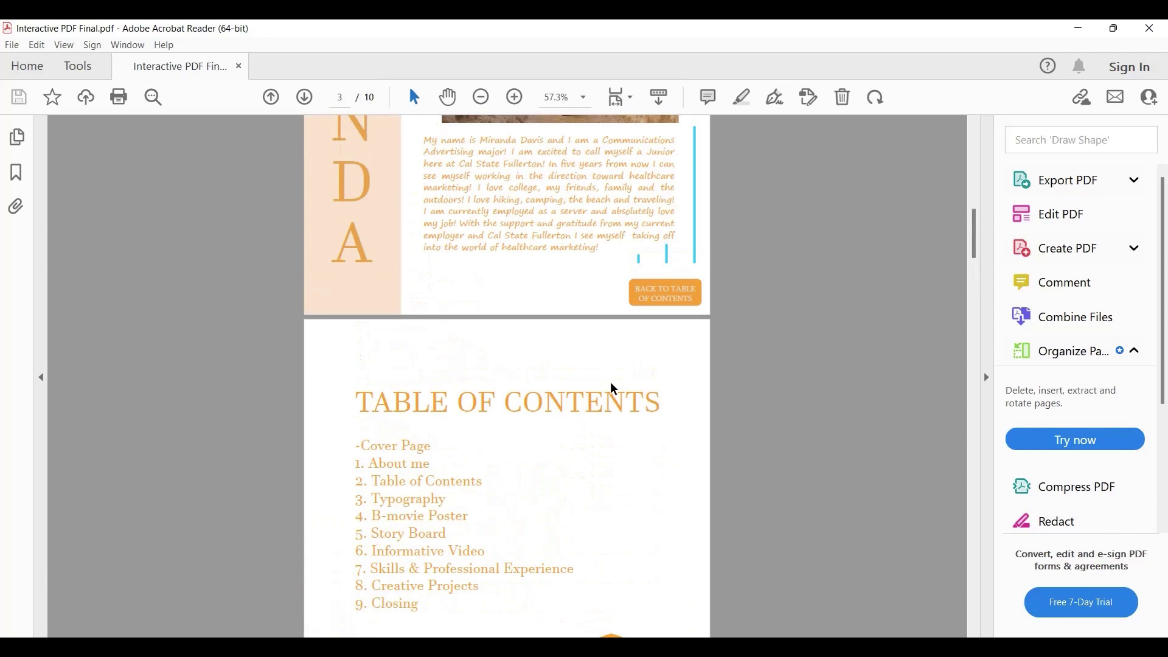
{"action": "scroll", "coordinate": [630, 327], "scroll_direction": "up", "scroll_amount": 5}
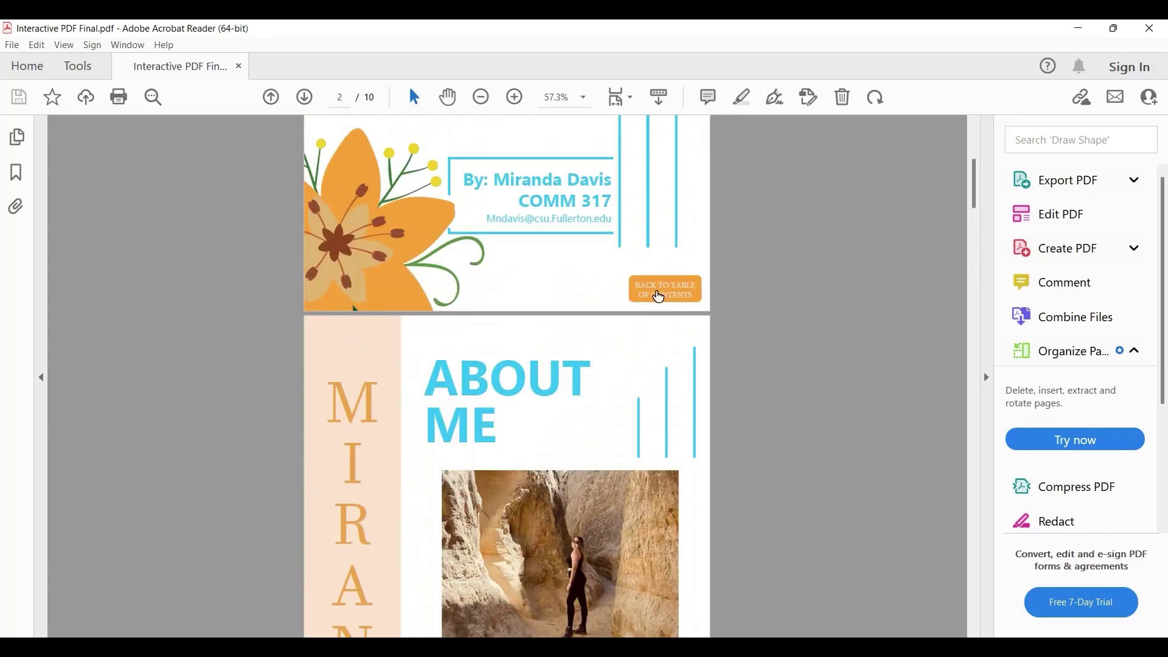
{"action": "left_click", "coordinate": [664, 289]}
Jump to the Typography page from the contents and return to the table of contents
{"action": "scroll", "coordinate": [654, 359], "scroll_direction": "down", "scroll_amount": 6}
{"action": "scroll", "coordinate": [511, 425], "scroll_direction": "down", "scroll_amount": 2}
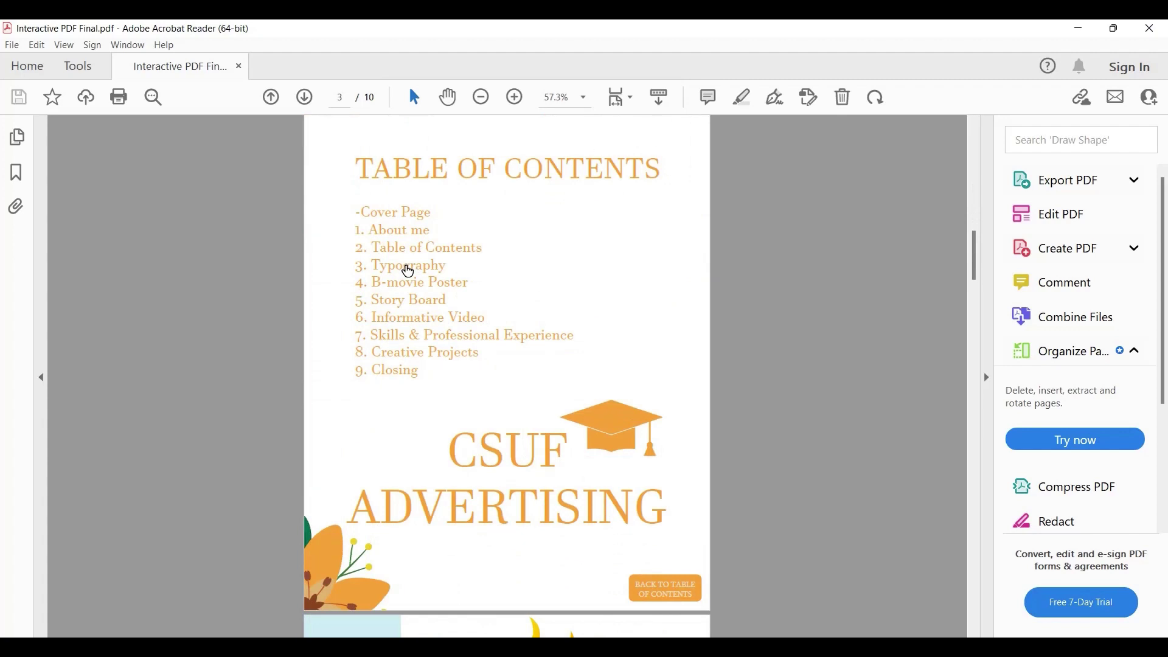
{"action": "left_click", "coordinate": [408, 271]}
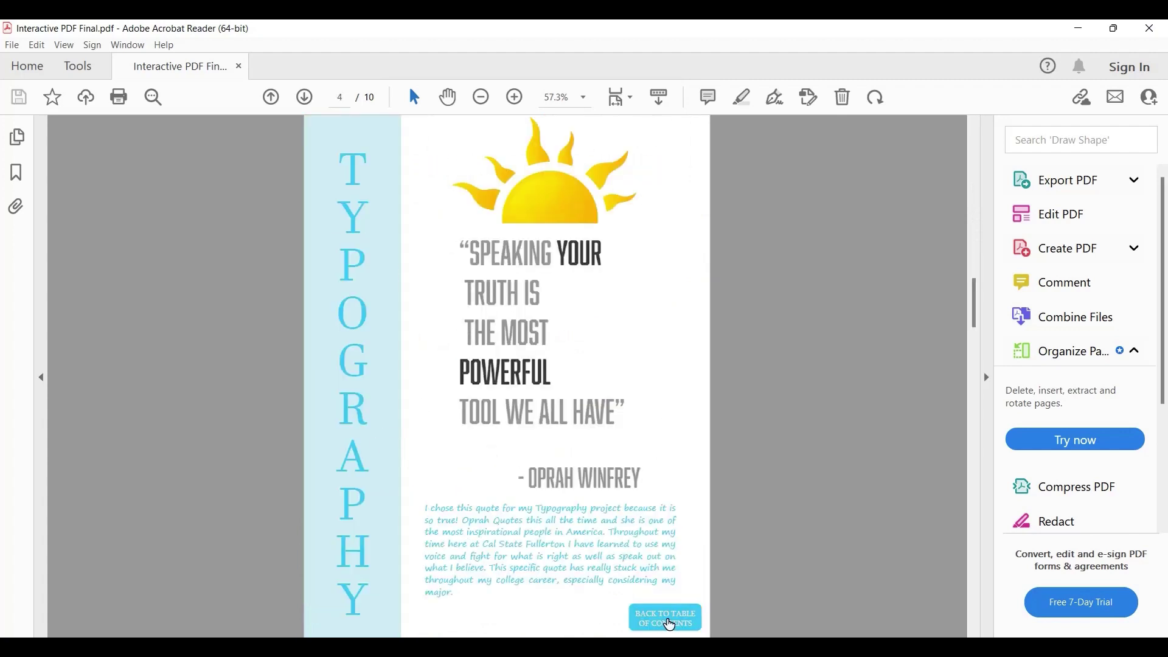
{"action": "left_click", "coordinate": [671, 625]}
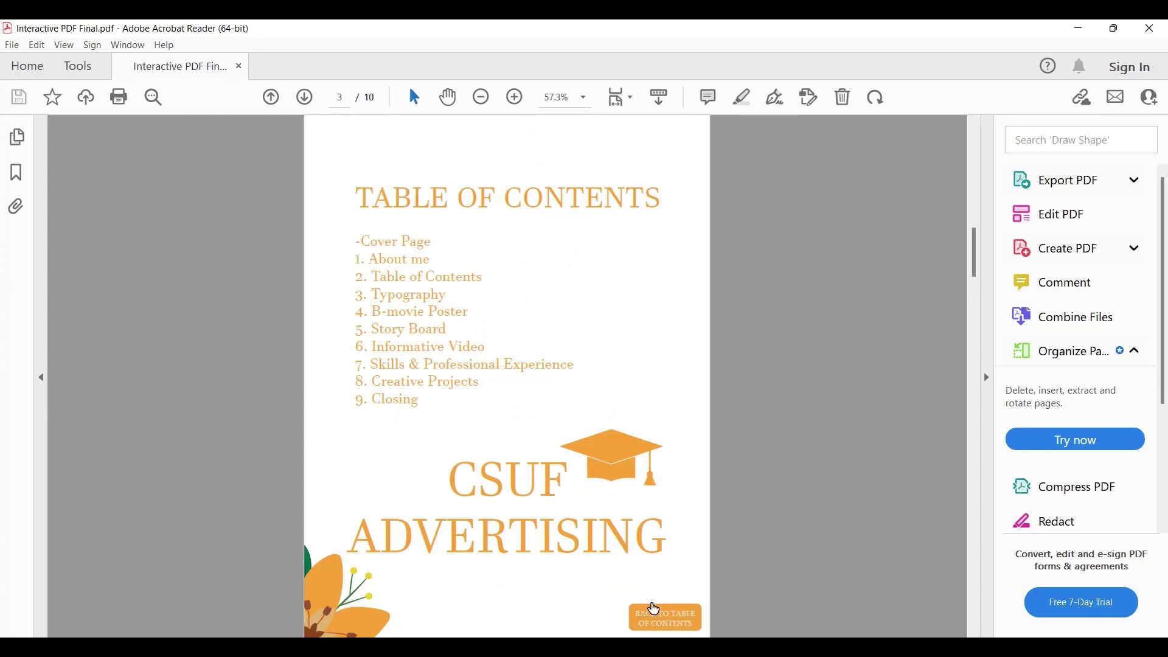
Follow the Yum photo's link on page 7 to the YouTube channel
{"action": "scroll", "coordinate": [422, 350], "scroll_direction": "down", "scroll_amount": 5}
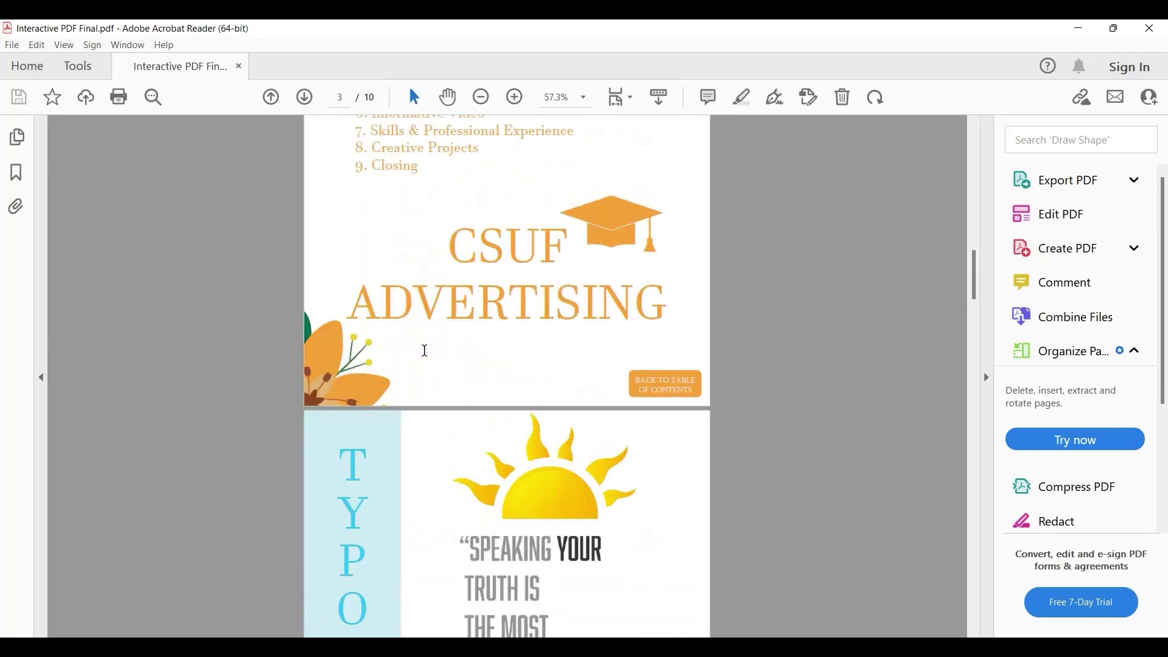
{"action": "left_click_drag", "start_coordinate": [975, 292], "coordinate": [976, 452]}
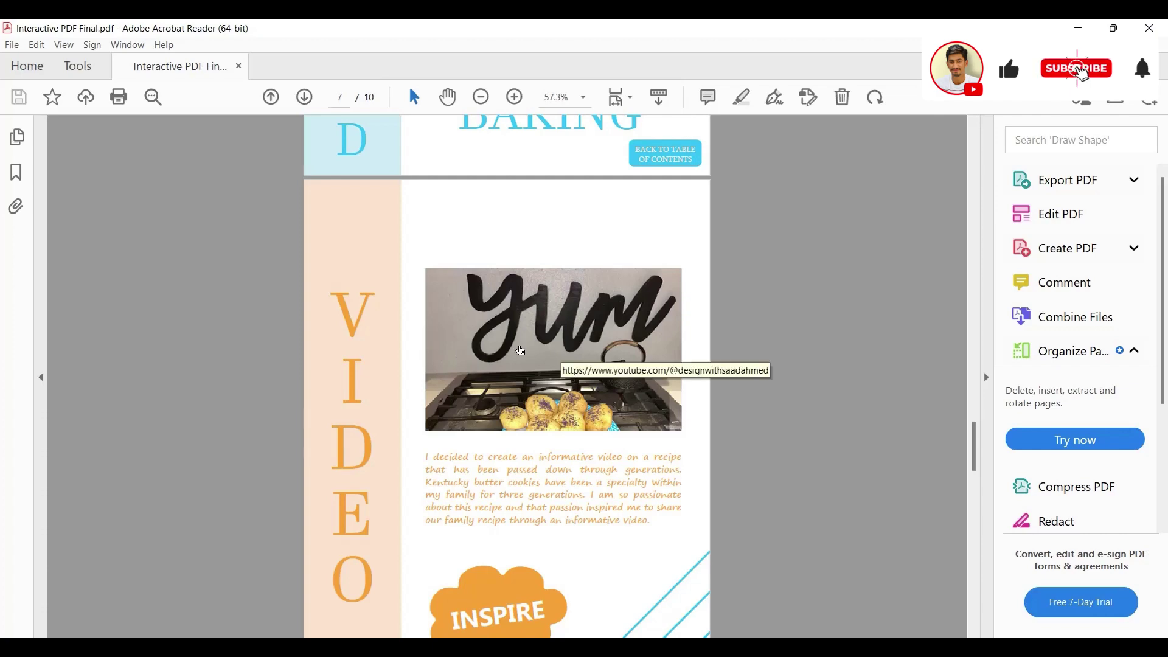
{"action": "left_click", "coordinate": [520, 351]}
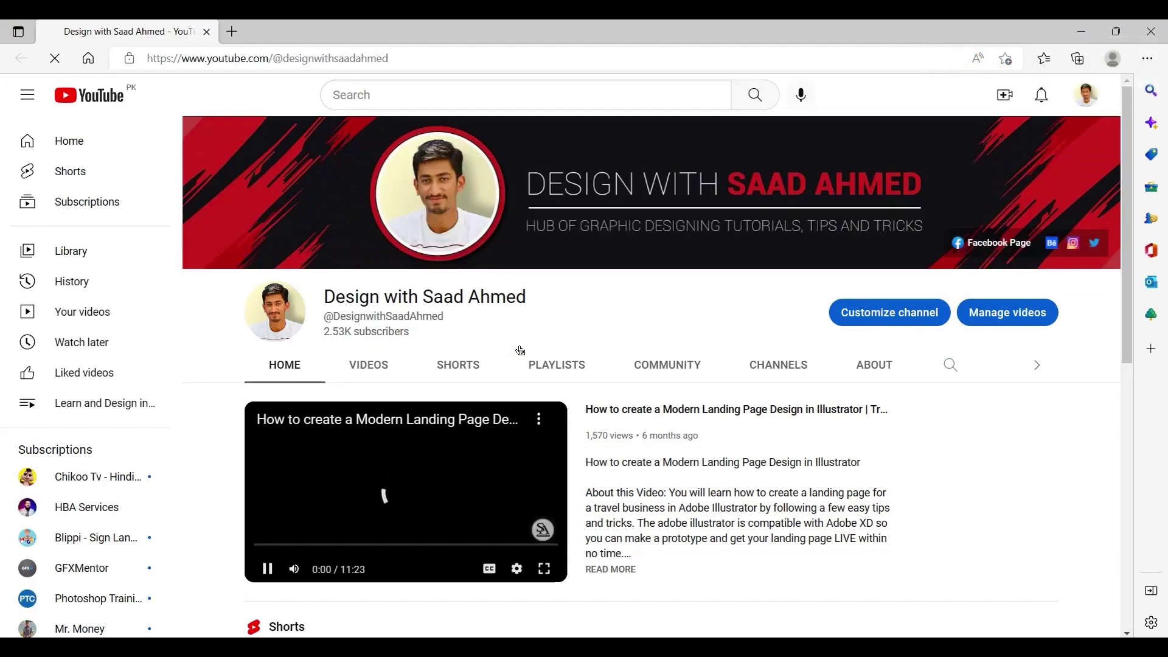
Pause the channel's featured landing-page design video at 0:00
{"action": "left_click", "coordinate": [266, 569]}
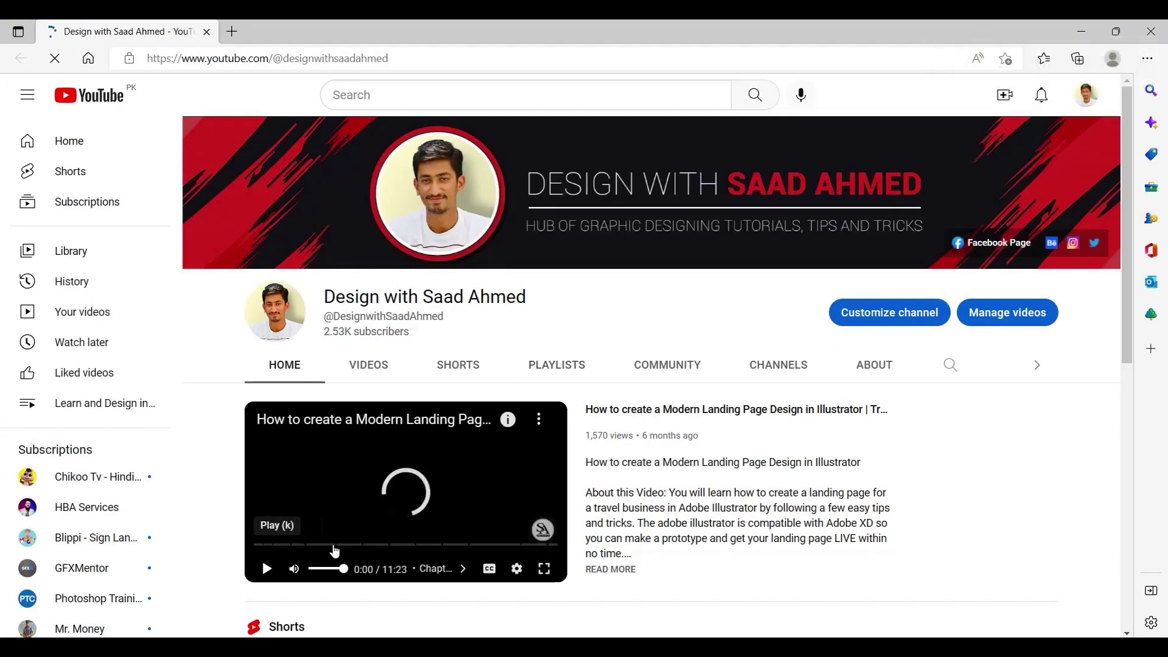